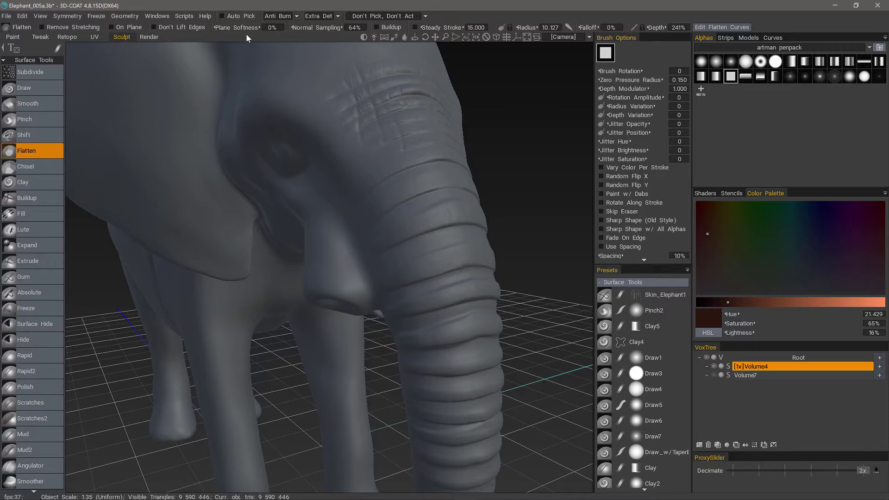
Flatten the folds on the upper front of the elephant's trunk, reducing the brush radius to 6.166.
mouse_move(391, 254)
alt+mouse_down()
mouse_move(381, 277)
mouse_move(407, 222)
mouse_move(341, 157)
alt+mouse_up()
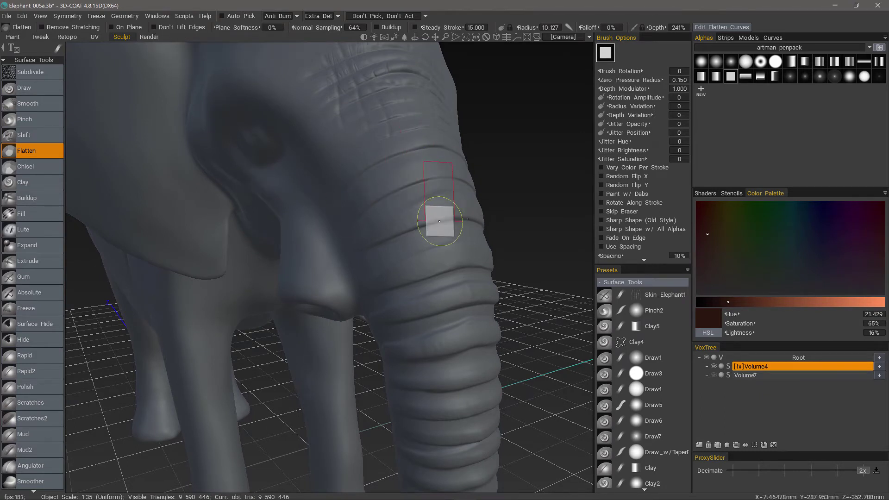
mouse_move(449, 207)
mouse_down()
mouse_move(380, 229)
mouse_move(444, 206)
mouse_move(387, 218)
mouse_move(417, 214)
mouse_move(398, 222)
mouse_up()
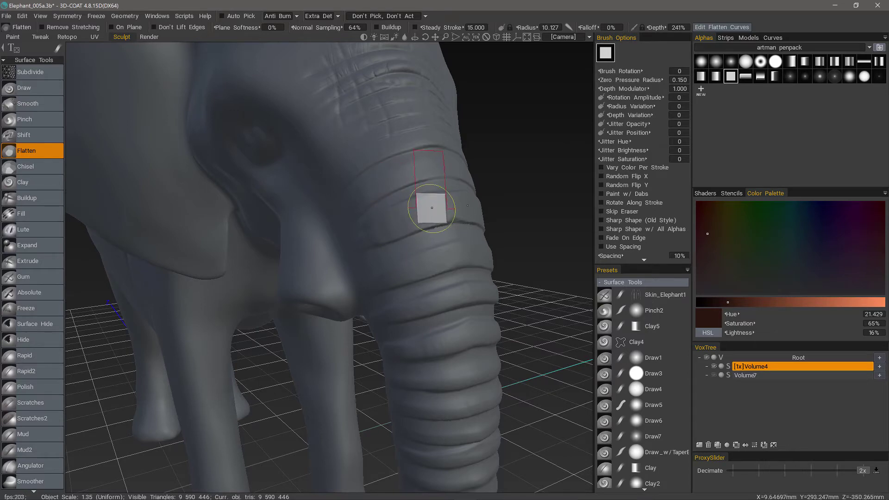
alt+drag(437, 285, 437, 295)
right_drag(437, 296, 419, 296)
alt+drag(430, 125, 419, 210)
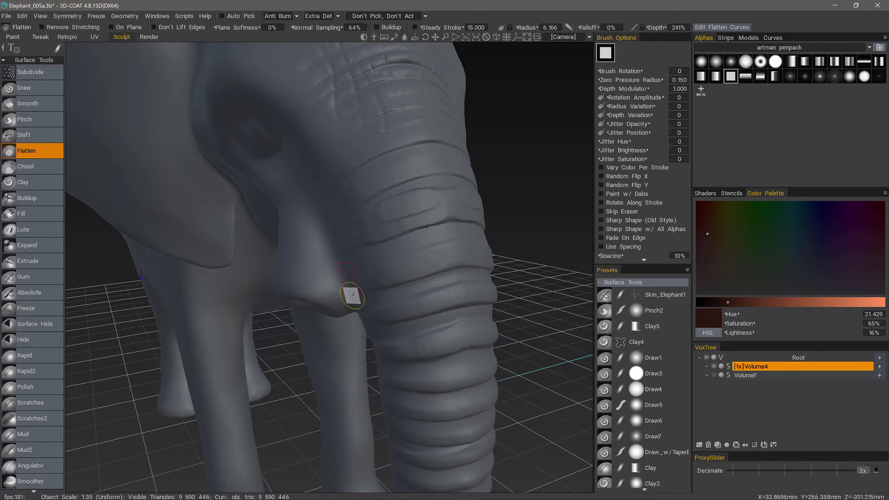
mouse_move(354, 290)
alt+mouse_down()
mouse_move(401, 211)
mouse_move(314, 262)
mouse_move(323, 272)
mouse_move(391, 212)
alt+mouse_up()
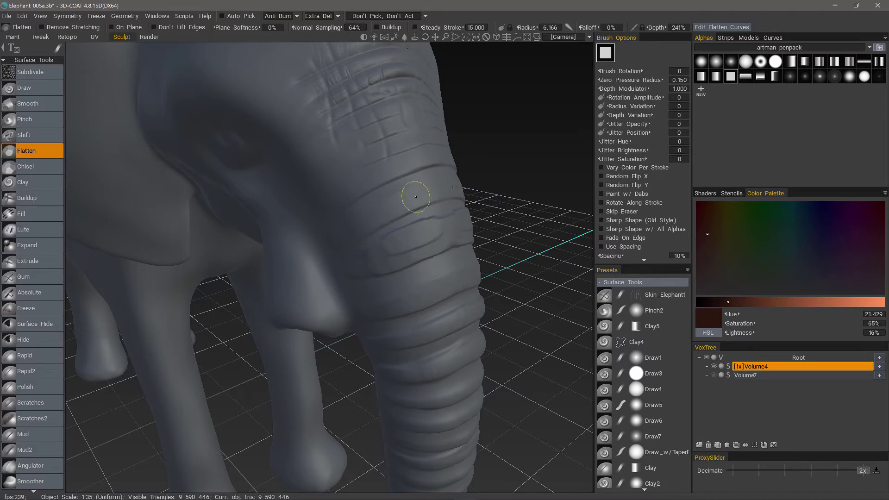
alt+drag(347, 232, 231, 63)
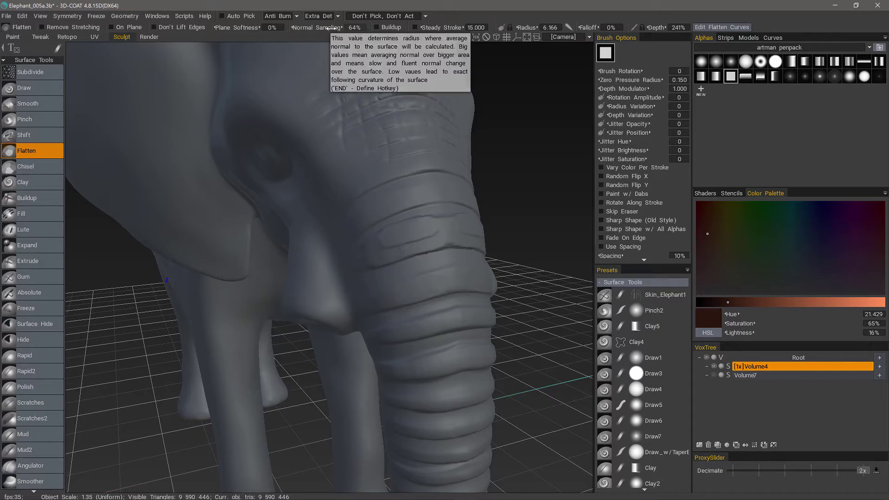
Set the Flatten brush's Normal Sampling to 100%.
drag(319, 28, 313, 28)
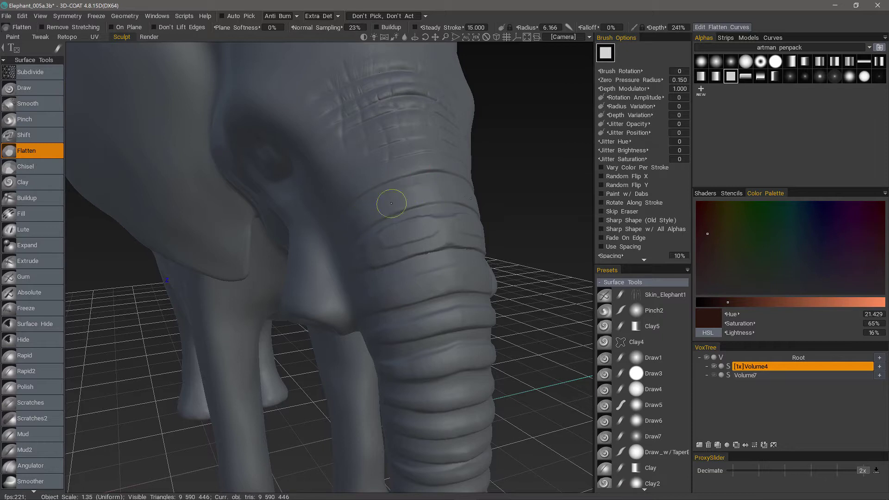
click(354, 27)
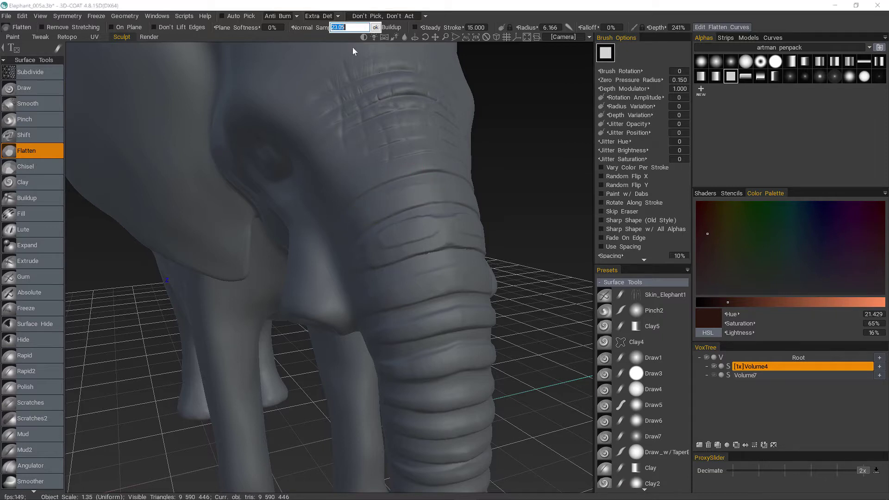
text(100)
key(Return)
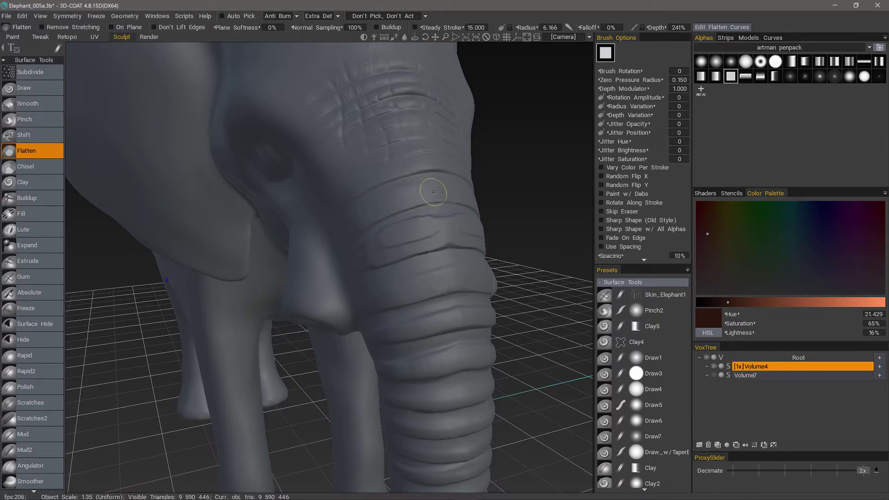
Enable Buildup and flatten the uppermost crease across the trunk, just below the forehead wrinkles.
mouse_move(355, 196)
mouse_down()
mouse_move(327, 262)
mouse_move(360, 212)
mouse_up()
drag(381, 149, 425, 160)
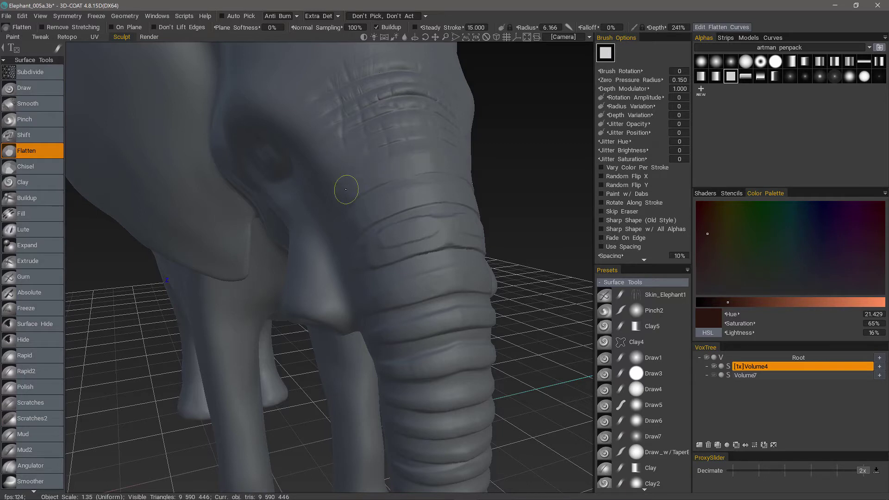
mouse_move(402, 165)
mouse_down()
mouse_move(390, 112)
mouse_move(384, 169)
mouse_move(426, 82)
mouse_move(411, 165)
mouse_up()
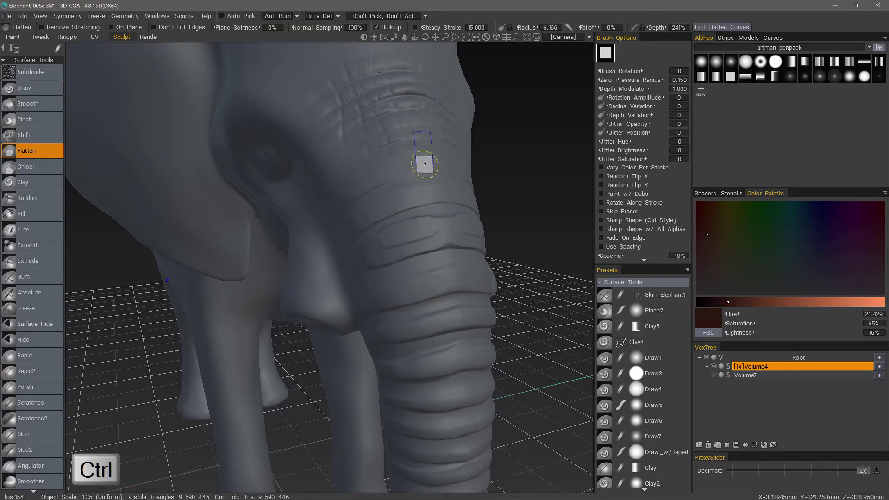
Apply inverted Flatten strokes across the trunk below the forehead wrinkles, with Use Spacing enabled for the brush.
ctrl+drag(423, 165, 390, 171)
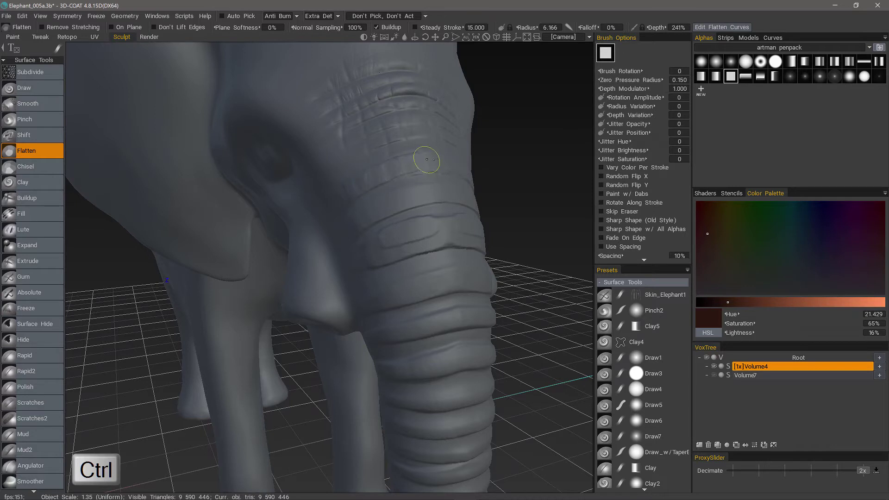
mouse_move(365, 178)
ctrl+mouse_down()
mouse_move(423, 160)
mouse_move(359, 184)
ctrl+mouse_up()
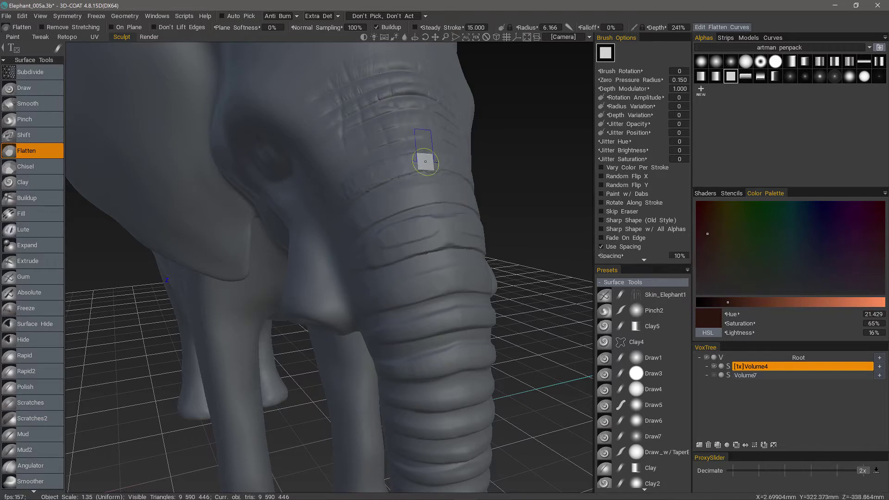
mouse_move(430, 153)
ctrl+mouse_down()
mouse_move(360, 179)
mouse_move(422, 157)
mouse_move(352, 185)
mouse_move(355, 192)
ctrl+mouse_up()
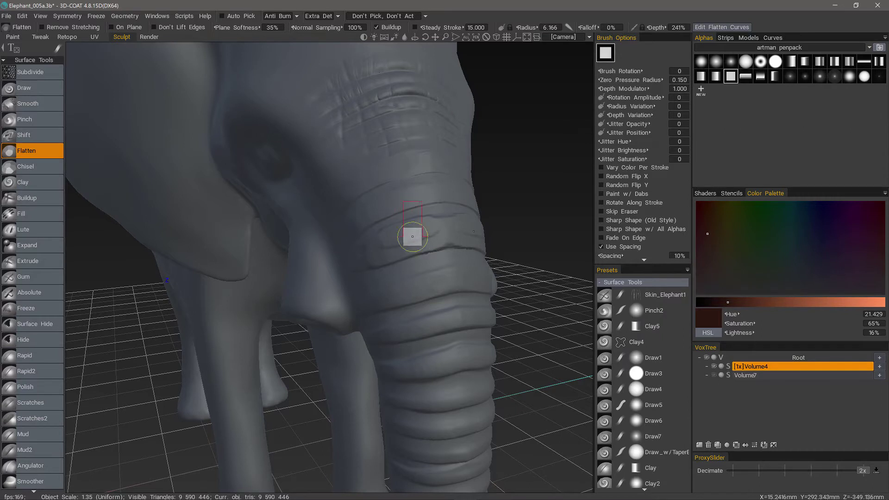
Flatten the folds across the upper trunk with Plane Softness at 35%.
mouse_move(390, 246)
mouse_down()
mouse_move(446, 238)
mouse_move(394, 238)
mouse_move(428, 220)
mouse_move(428, 234)
mouse_move(409, 246)
mouse_move(469, 220)
mouse_up()
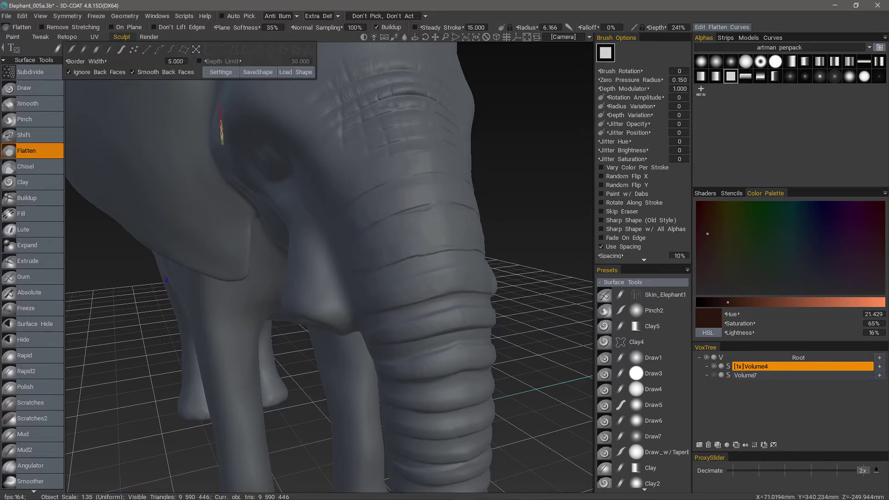
mouse_move(55, 44)
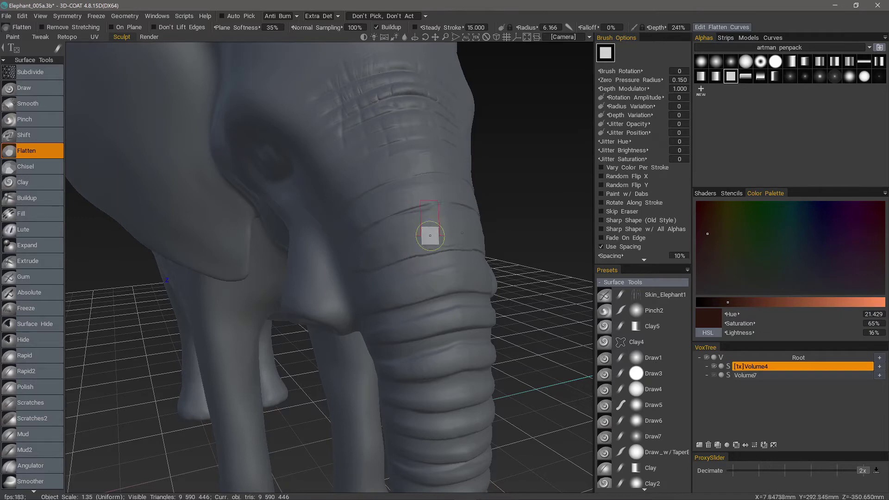
mouse_move(376, 215)
middle_down()
mouse_move(345, 258)
mouse_move(371, 258)
middle_up()
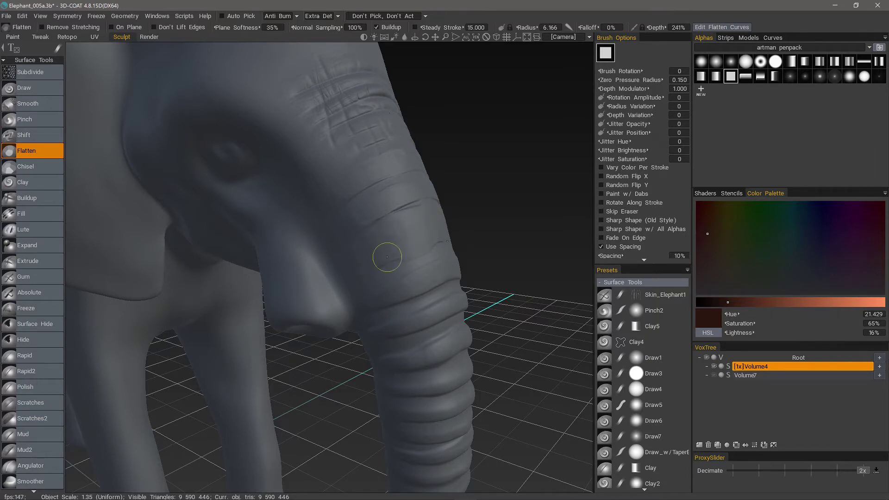
alt+drag(350, 269, 318, 303)
alt+right_drag(317, 303, 353, 45)
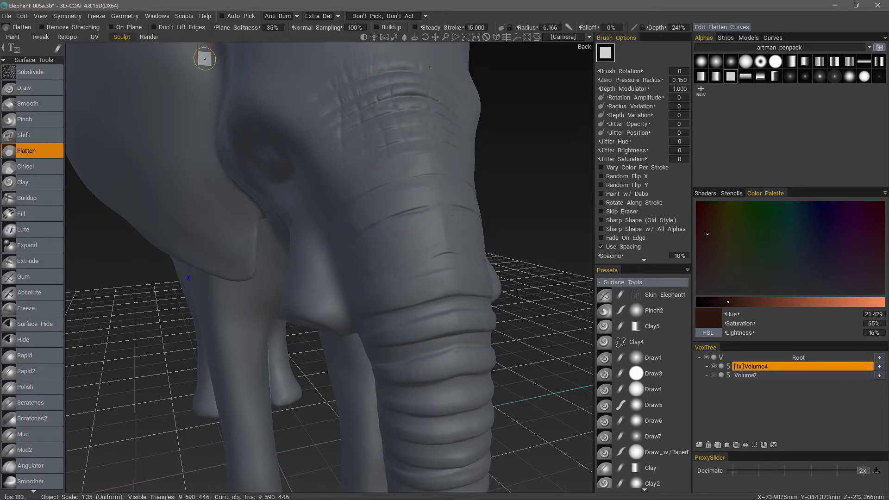
Enable Don't Lift Edges and flatten the middle trunk rings with the brush radius reduced to 4.110.
click(155, 25)
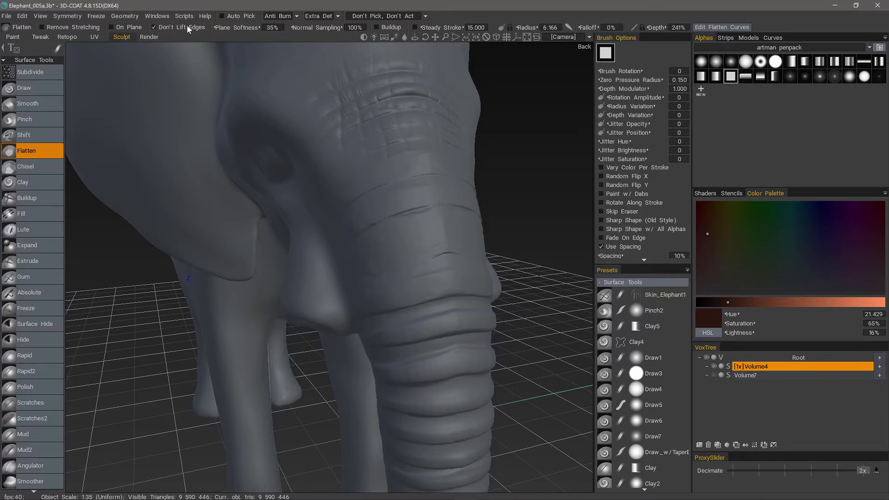
middle_drag(387, 288, 380, 177)
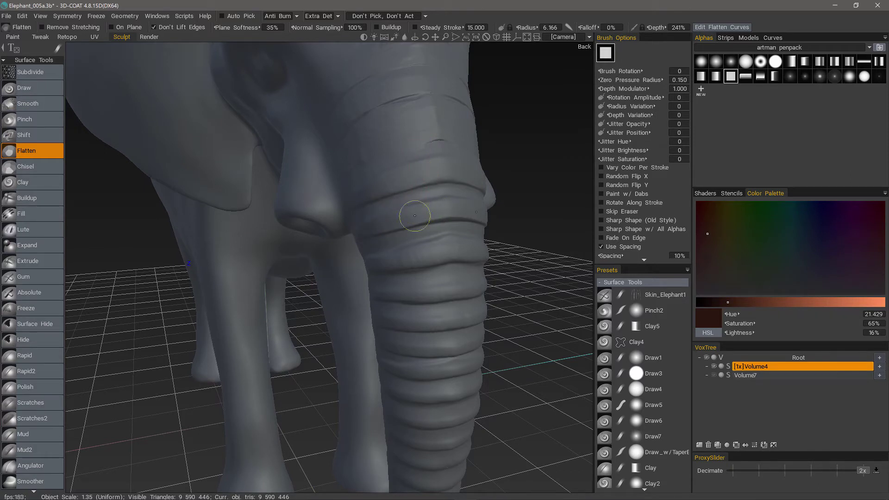
mouse_move(414, 216)
right_down()
mouse_move(432, 200)
mouse_move(407, 250)
mouse_move(422, 253)
right_up()
alt+drag(391, 260, 425, 255)
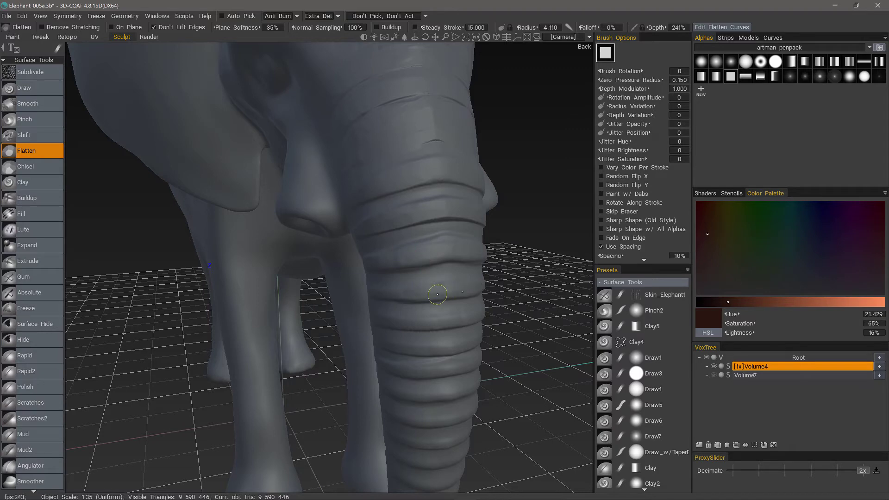
drag(443, 289, 400, 294)
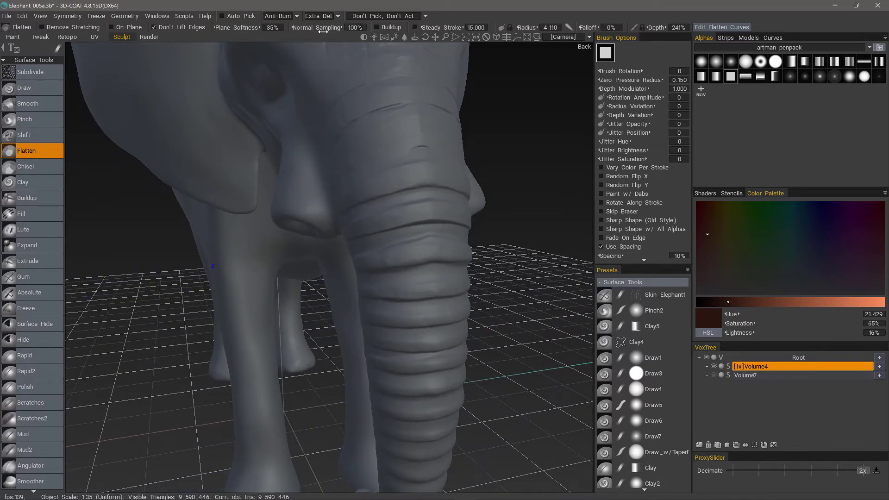
Set Normal Sampling to 20% and flatten the rings along the middle of the trunk.
click(354, 28)
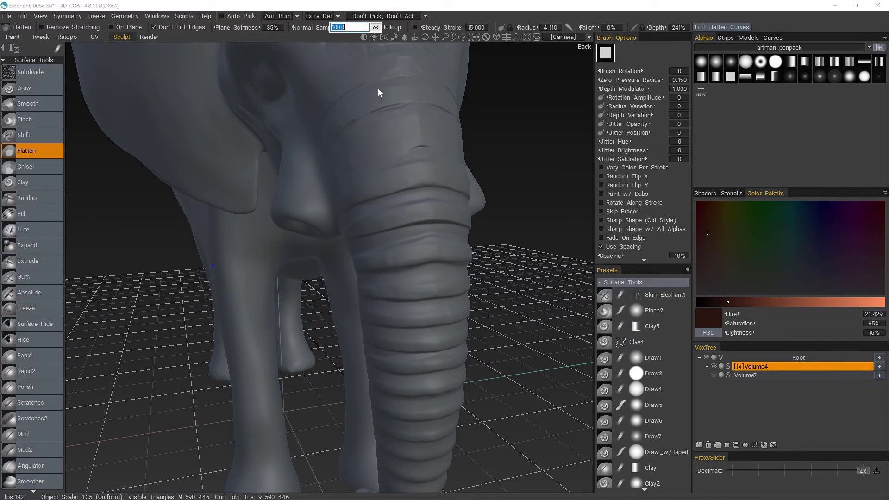
text(20)
key(Return)
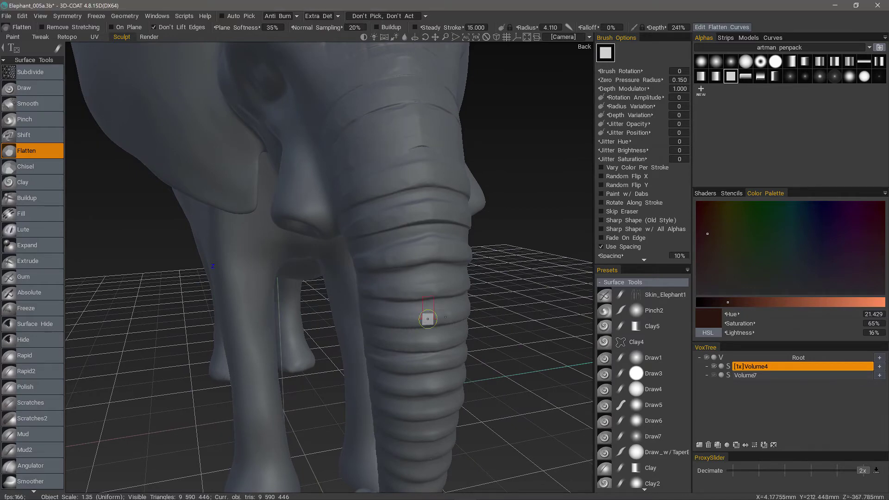
alt+drag(407, 305, 411, 310)
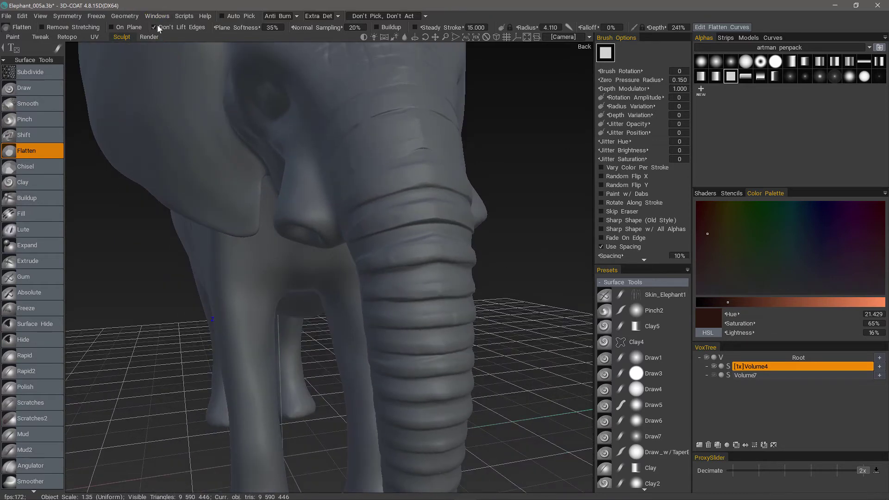
mouse_move(404, 335)
alt+mouse_down()
mouse_move(440, 224)
mouse_move(409, 274)
mouse_move(408, 250)
alt+mouse_up()
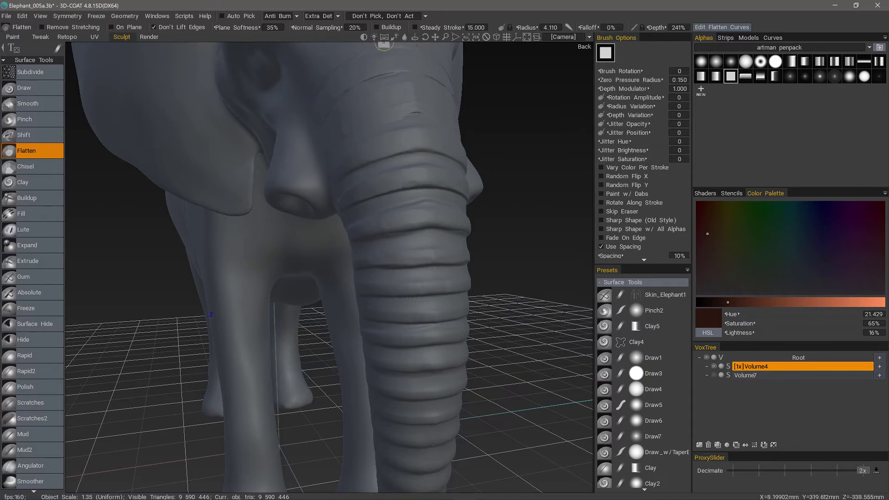
Undo the last Flatten stroke and configure the brush with Buildup enabled and Normal Sampling at 100%.
click(376, 26)
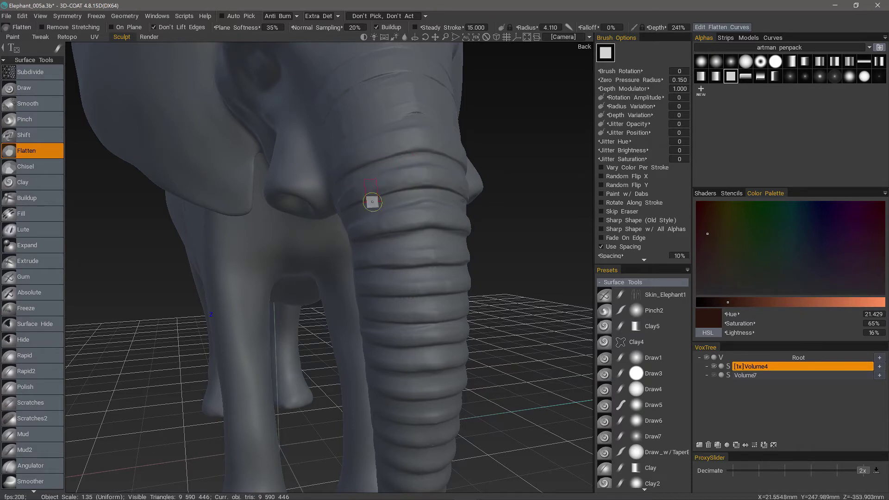
key(ctrl+z)
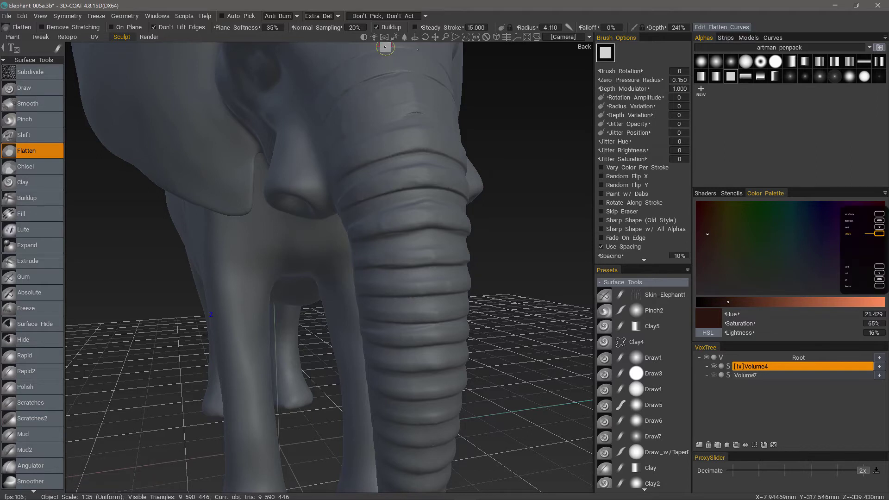
click(351, 26)
text(10)
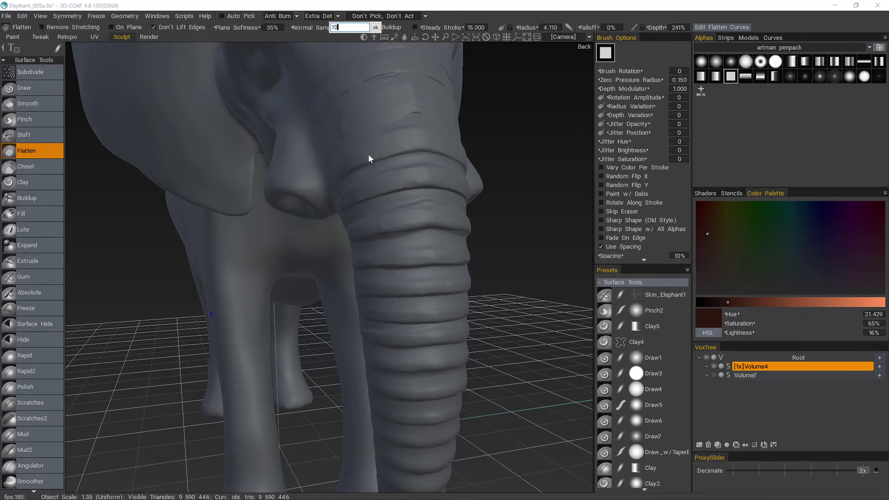
text(0)
key(Return)
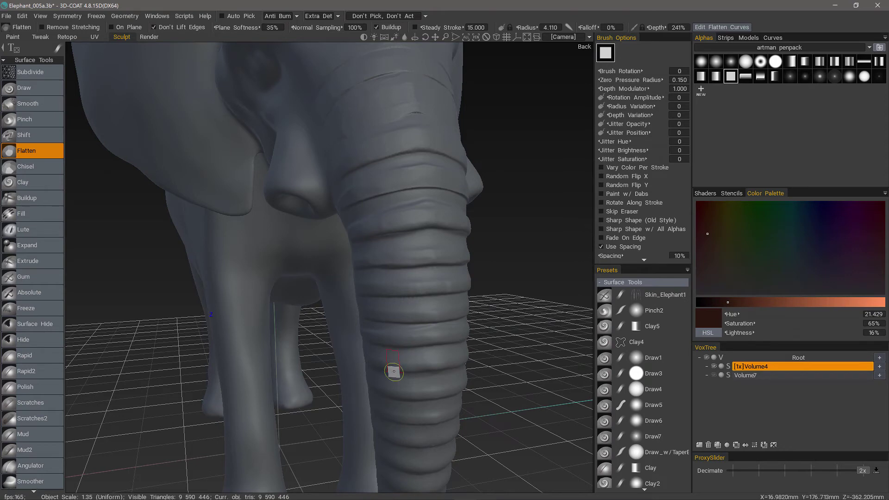
Enable On Plane for the Flatten tool and view the elephant's head and trunk from the side.
alt+drag(336, 379, 361, 384)
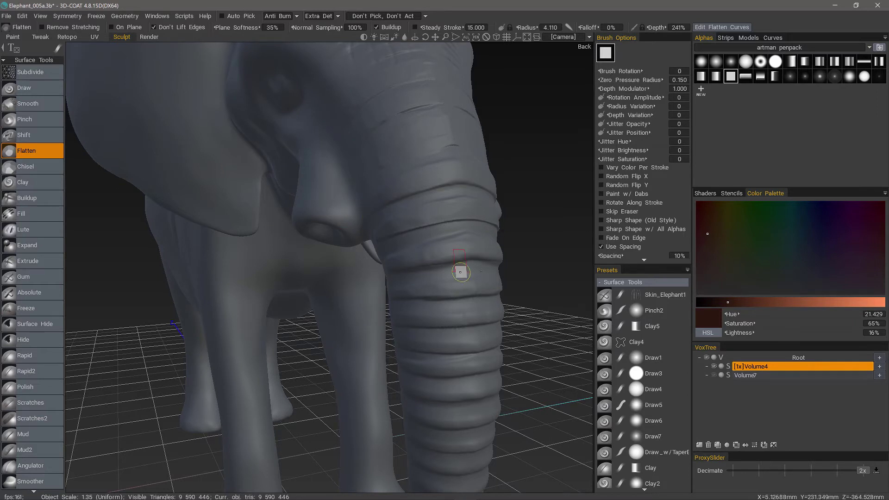
click(111, 27)
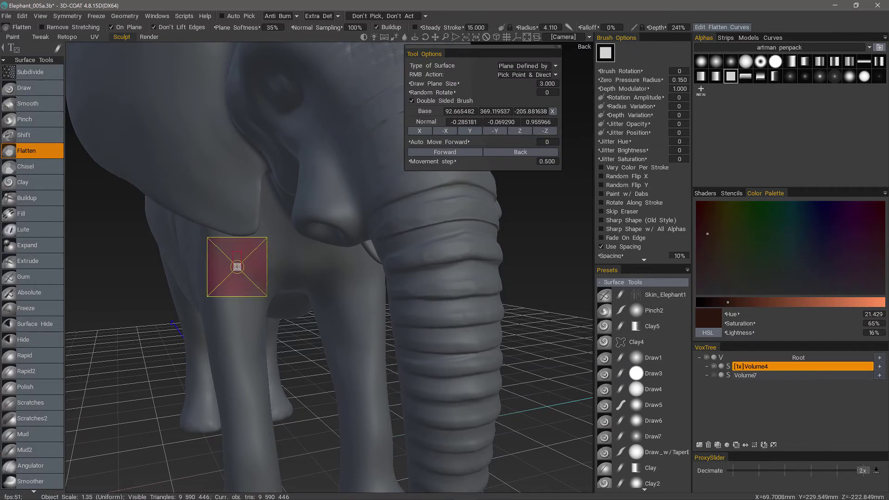
alt+drag(247, 180, 249, 218)
alt+middle_drag(412, 213, 328, 211)
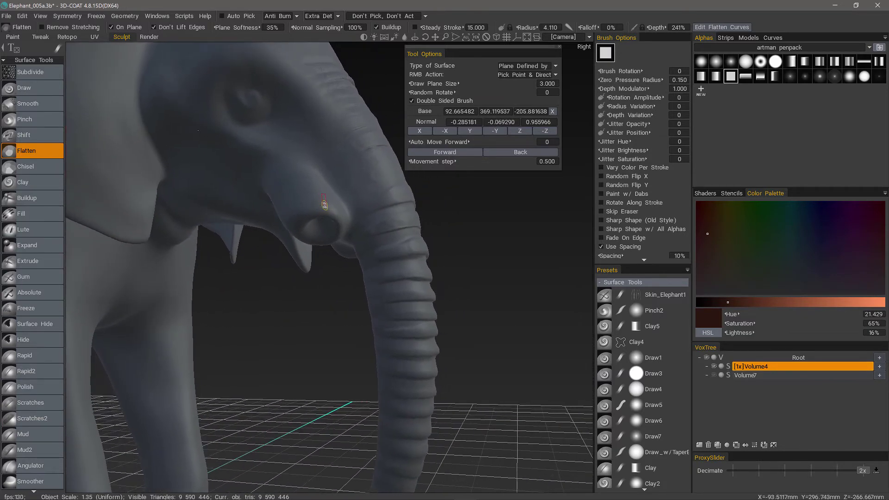
Set the Flatten surface type to Plane Defined by RMB and the RMB action to Pick Point & Forward Direction.
click(525, 65)
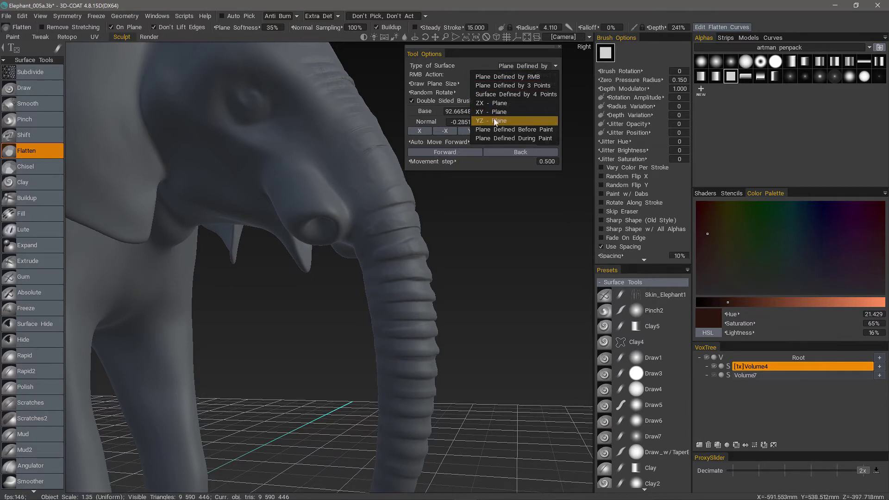
click(525, 78)
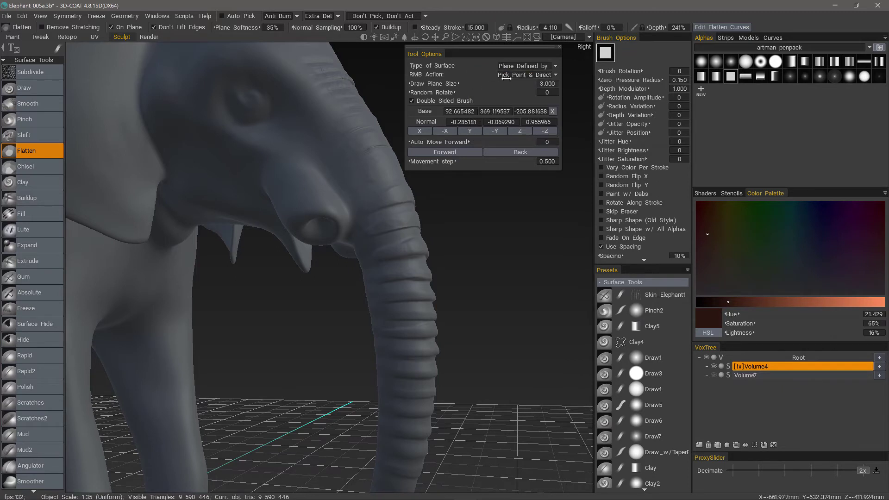
click(525, 75)
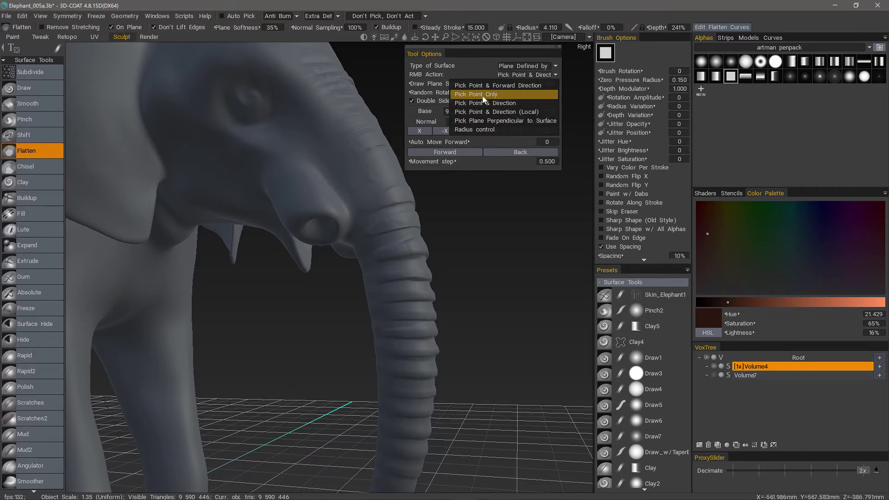
click(507, 86)
Pick the flattening plane on the tusk socket beside the trunk from several view angles, finishing with the side view.
mouse_move(317, 209)
right_down()
mouse_move(302, 212)
mouse_move(302, 203)
mouse_move(306, 215)
right_up()
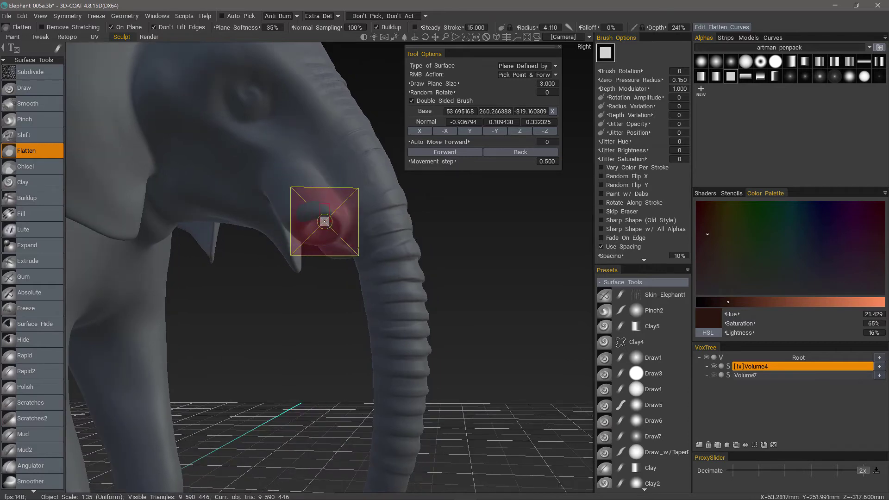
alt+drag(309, 184, 337, 204)
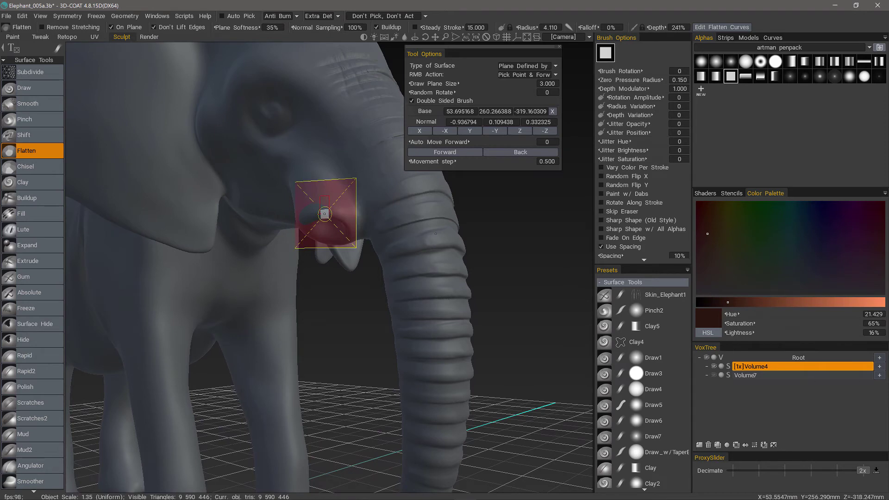
right_drag(325, 188, 326, 193)
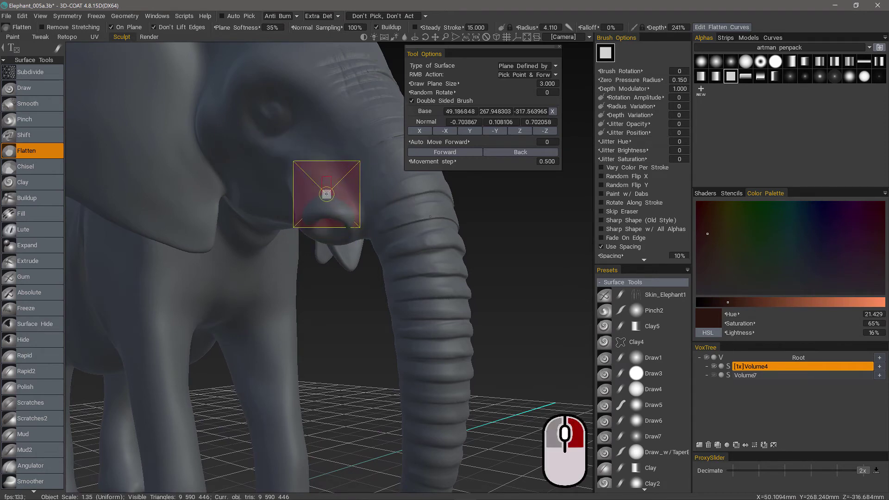
alt+drag(327, 194, 280, 196)
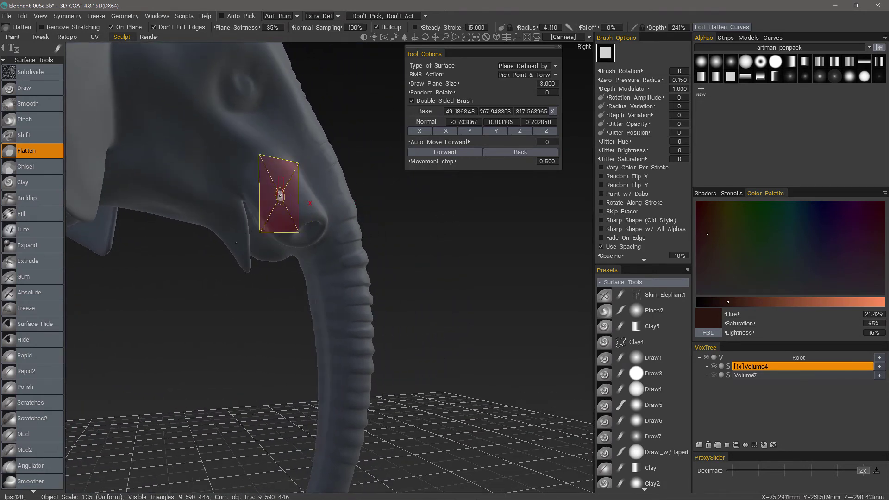
right_drag(280, 195, 284, 206)
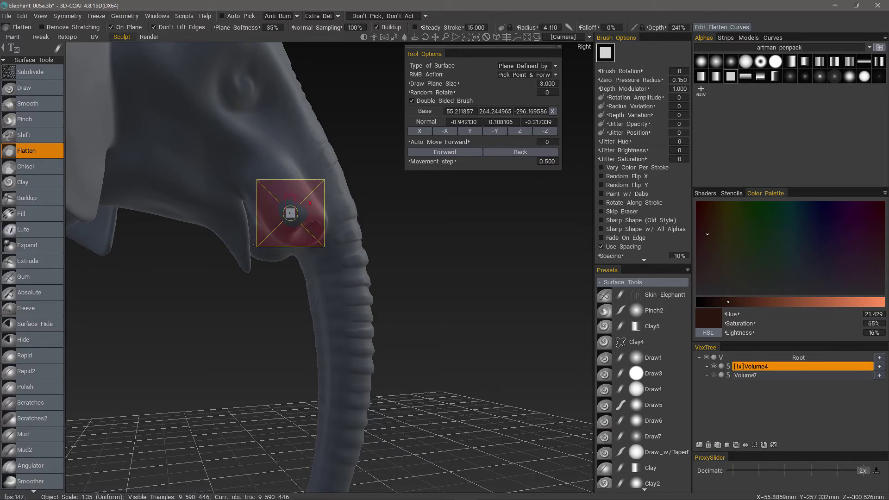
Push the plane forward into the tusk socket, flatten the surface against it, and step the plane back outward.
key(KP_Add)
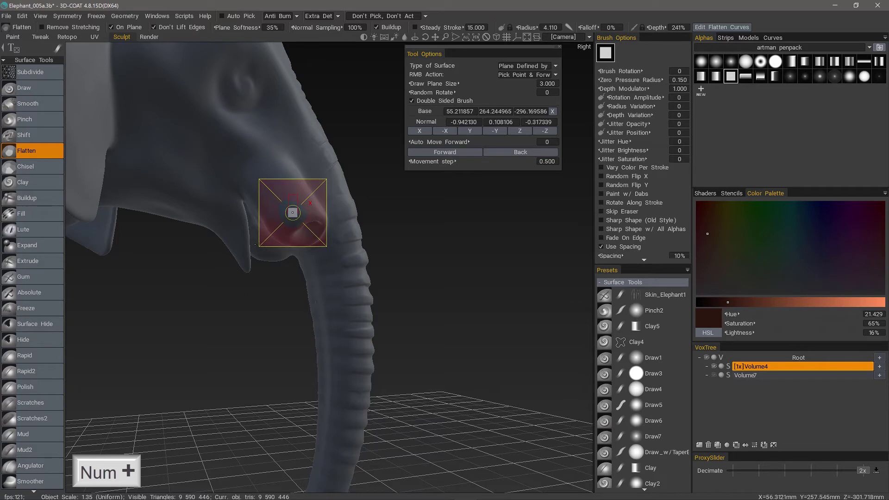
drag(292, 212, 289, 203)
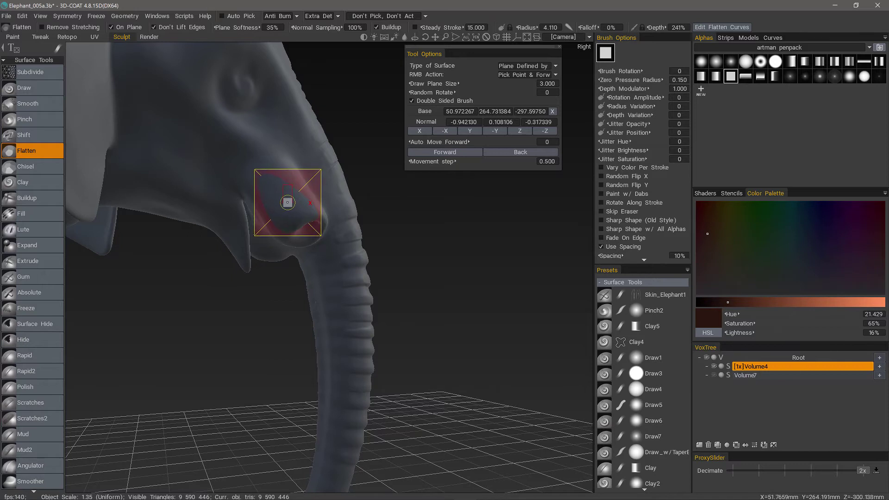
key(KP_Subtract)
key(KP_Subtract)
key(KP_Subtract)
key(KP_Subtract)
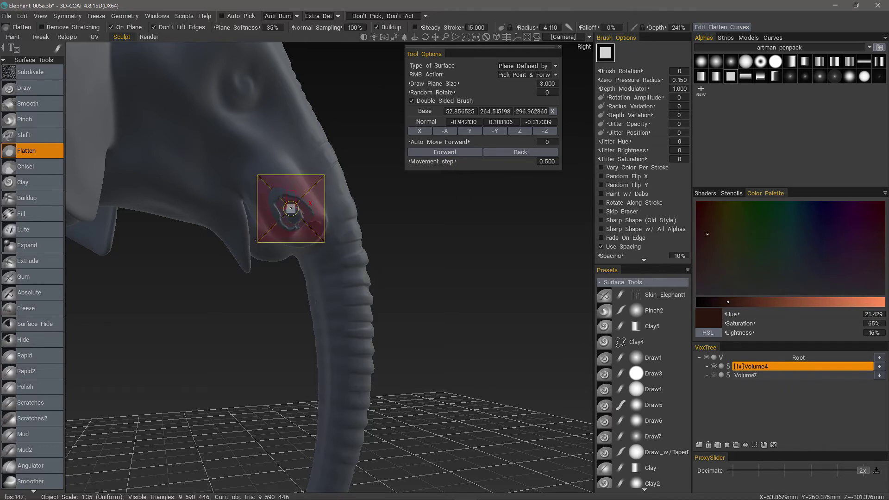
Flatten a wider area of the tusk socket with the brush radius at 7.685 and Draw Plane Size at 2.250.
key(bracketright)
key(bracketright)
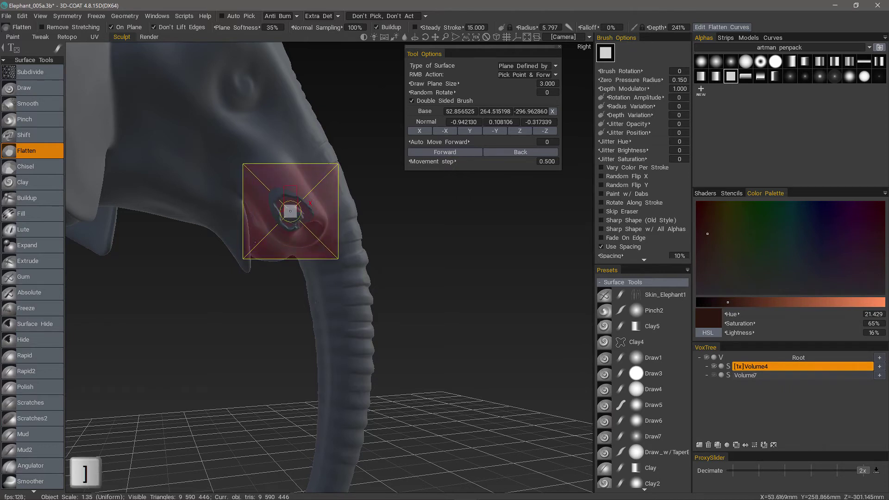
key(bracketright)
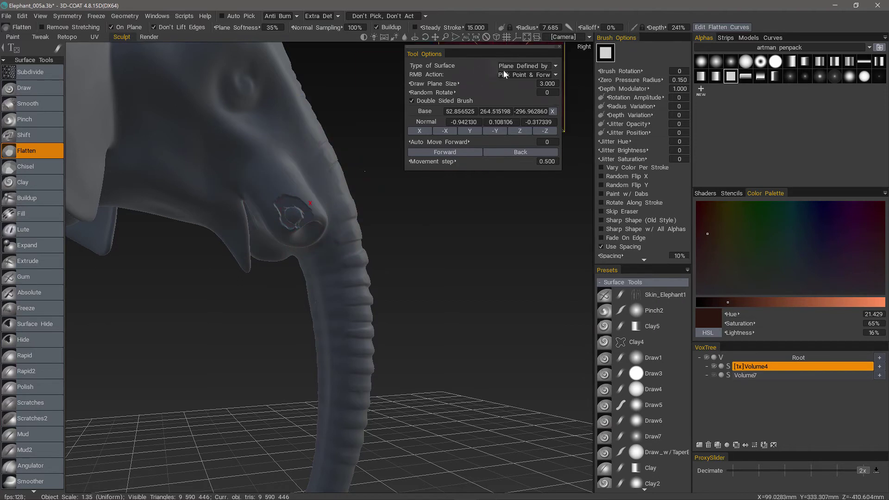
drag(510, 84, 507, 84)
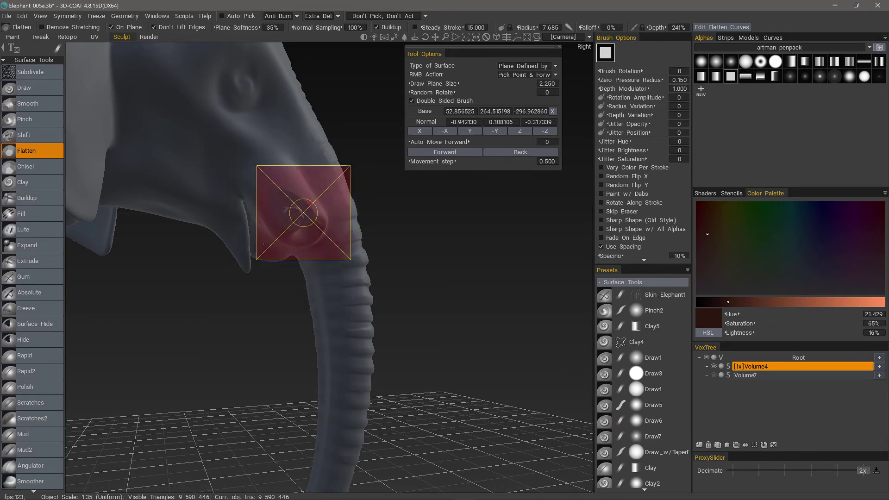
drag(128, 315, 74, 311)
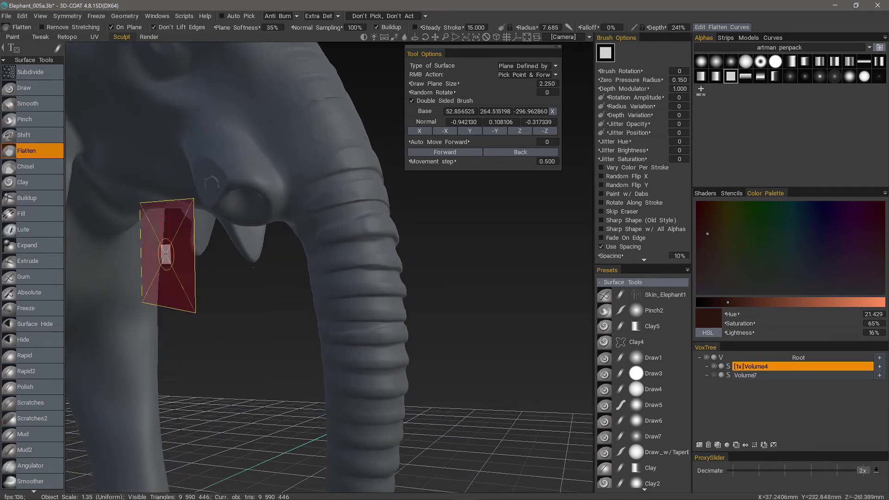
drag(166, 254, 284, 195)
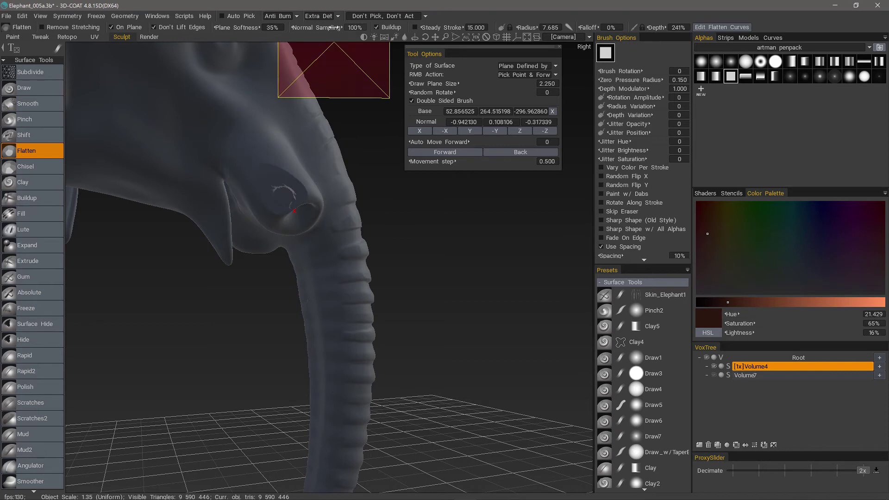
Disable Buildup and set Plane Softness to 0% for the Flatten tool.
click(377, 26)
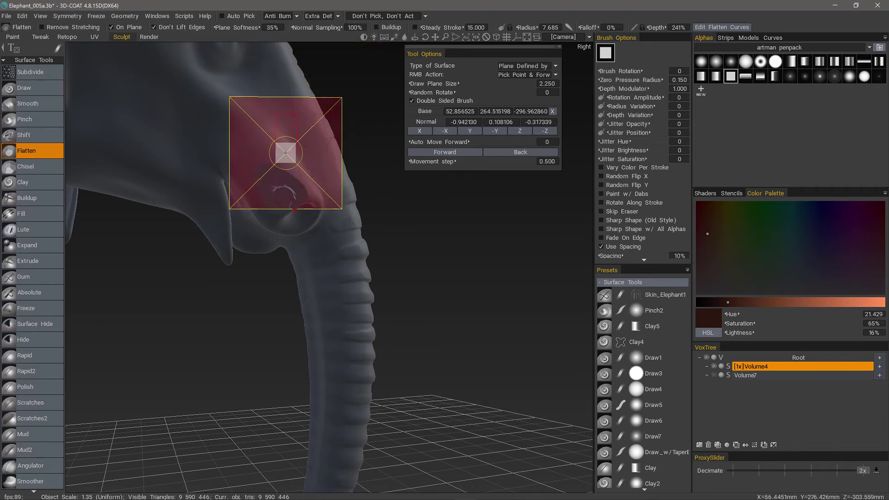
alt+drag(269, 136, 276, 151)
click(273, 28)
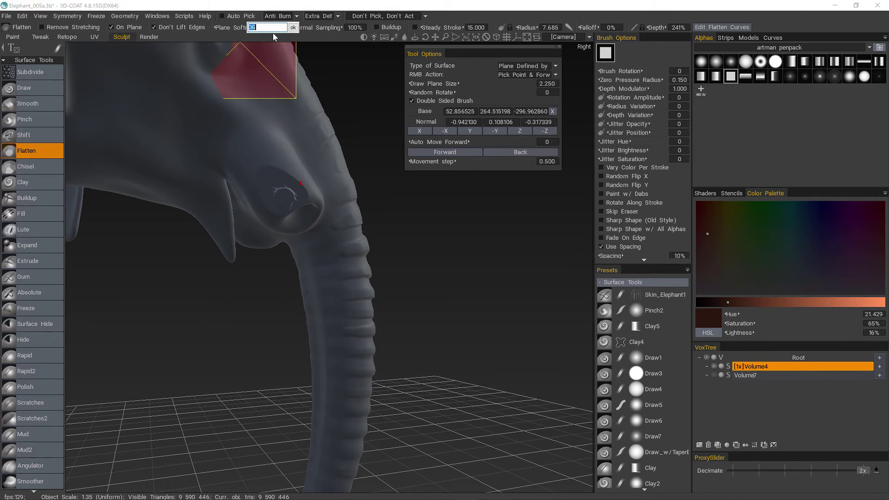
text(0)
key(Return)
Pick a new plane on the side of the tusk socket, push it forward, and flatten the surface into a hard-edged facet.
click(288, 202)
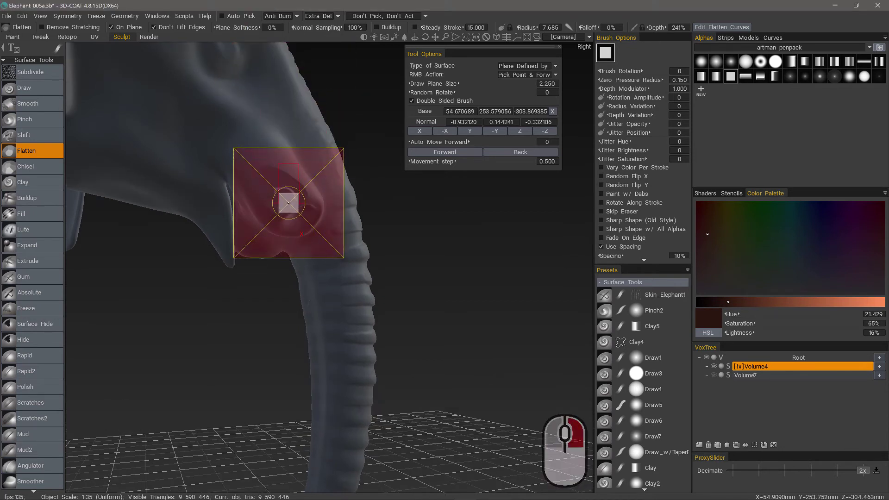
key(KP_Add)
key(KP_Add)
key(KP_Add)
key(KP_Add)
key(KP_Add)
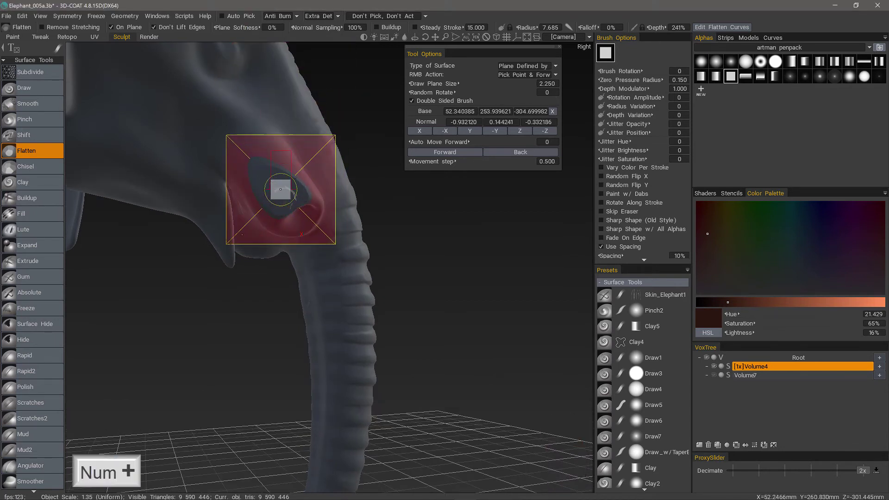
mouse_move(290, 192)
mouse_down()
mouse_move(273, 215)
mouse_move(264, 189)
mouse_move(288, 172)
mouse_move(302, 194)
mouse_up()
mouse_move(204, 283)
mouse_down()
mouse_move(210, 358)
mouse_move(248, 302)
mouse_up()
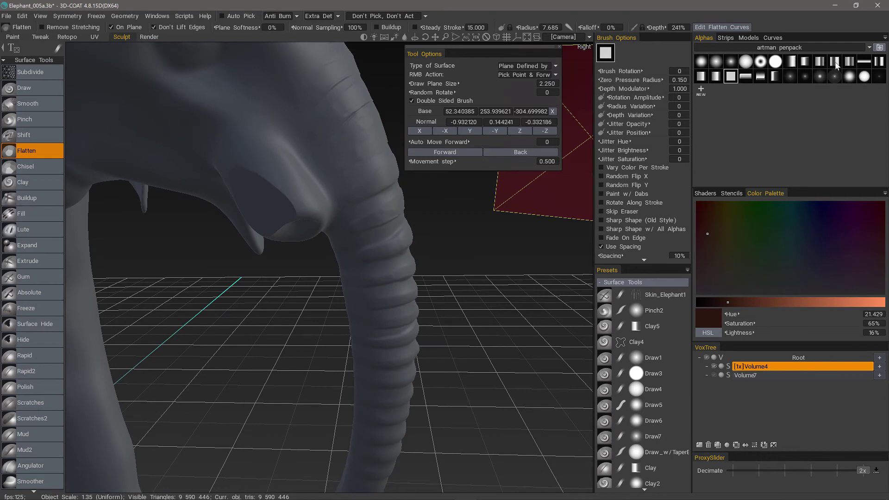
Switch the alphas to the Sci-Fi set and choose a round ring-shaped alpha for the brush.
click(836, 48)
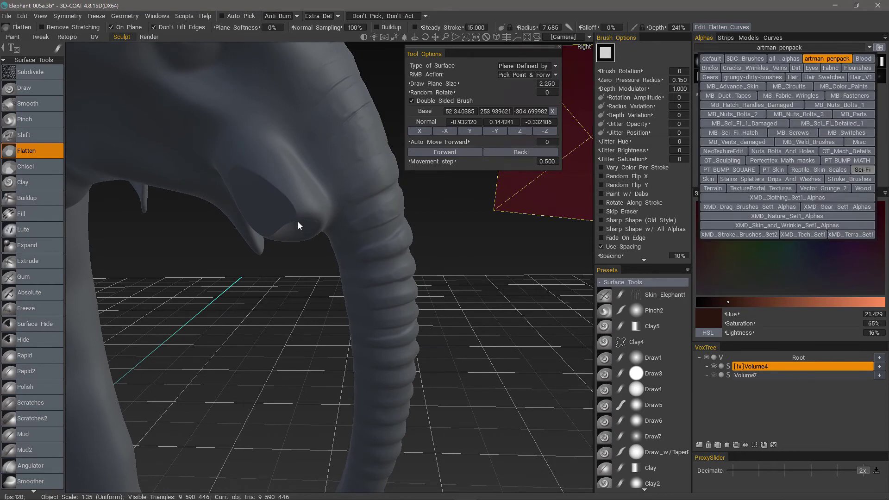
middle_drag(778, 153, 779, 104)
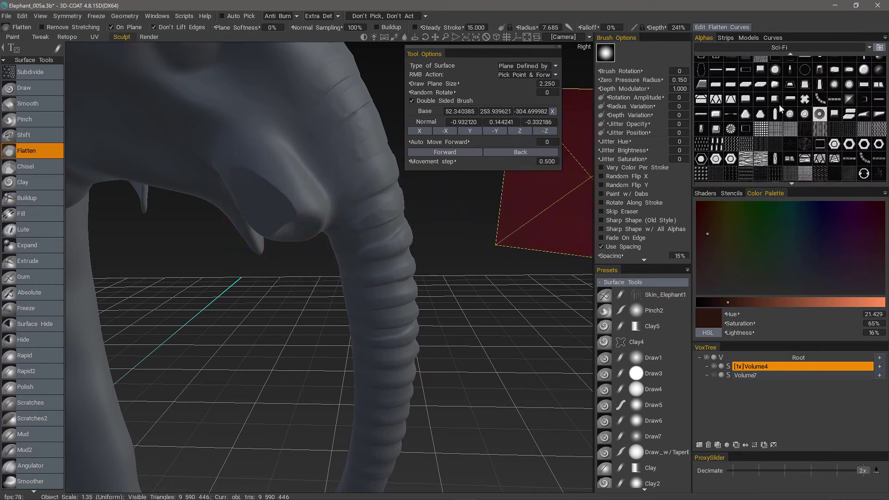
scroll(773, 134, down, 5)
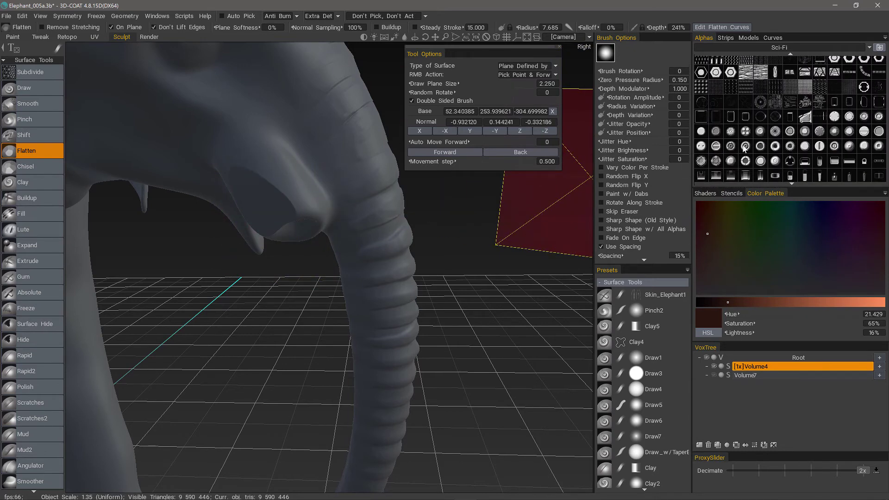
click(775, 147)
Pick a plane on the front of the tusk socket and push it forward into the surface.
mouse_move(286, 219)
alt+mouse_down()
mouse_move(278, 203)
mouse_move(269, 213)
mouse_move(230, 208)
mouse_move(287, 192)
alt+mouse_up()
right_click(298, 192)
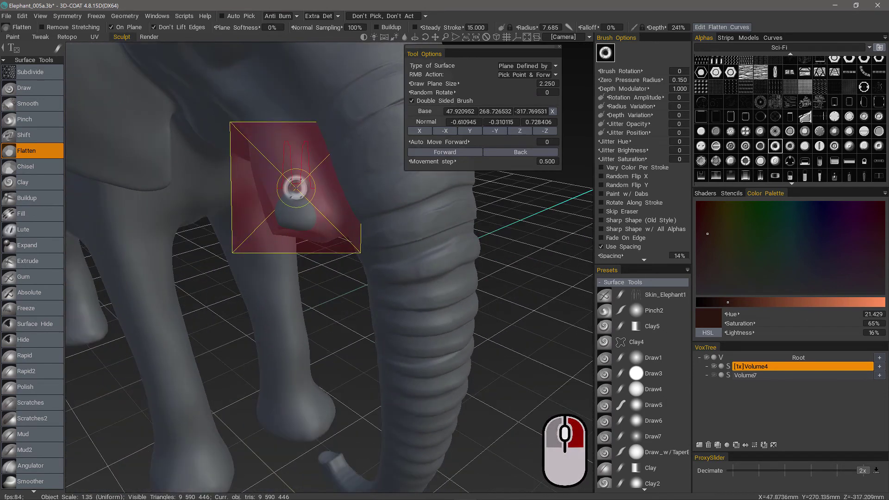
key(KP_Add)
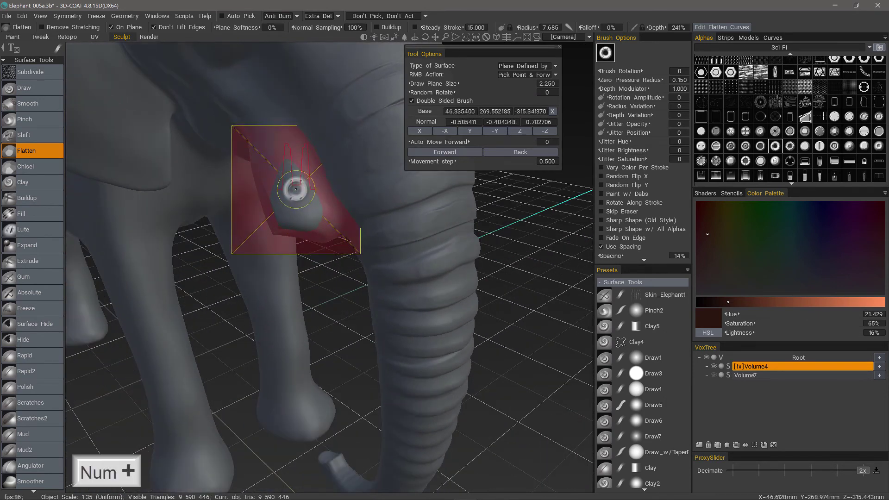
key(KP_Add)
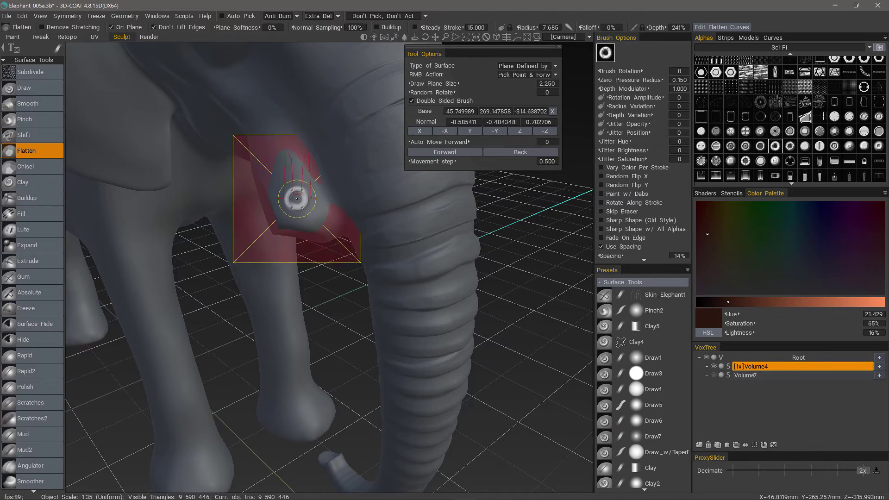
Change the stroke mode to separate dots and stamp the ring alpha onto the front of the tusk socket.
key(e)
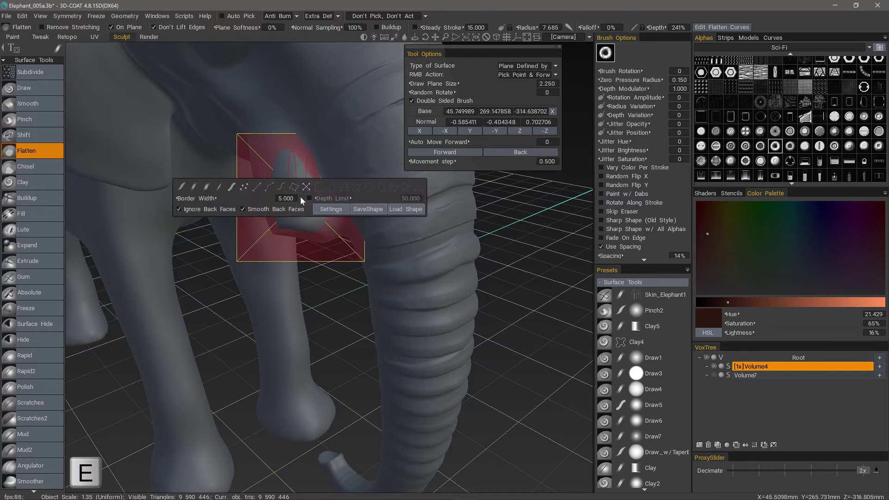
click(244, 187)
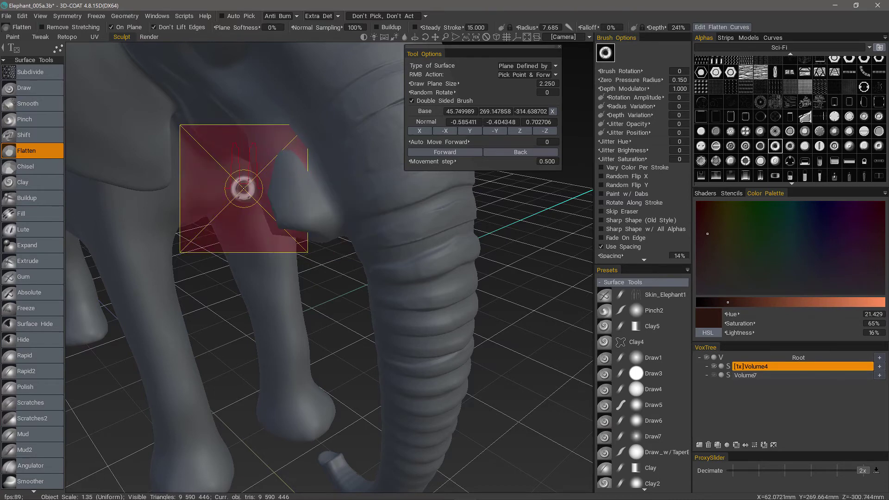
drag(294, 196, 287, 254)
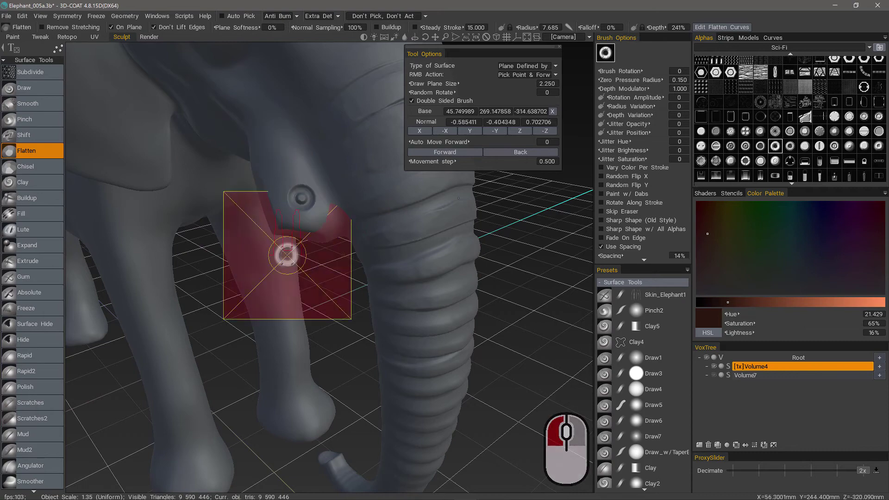
Choose another round Sci-Fi alpha, pick a slightly advanced plane on the upper side of the tusk socket, and stamp it there.
mouse_move(212, 308)
mouse_down()
mouse_move(279, 331)
mouse_move(224, 234)
mouse_move(232, 181)
mouse_move(576, 147)
mouse_up()
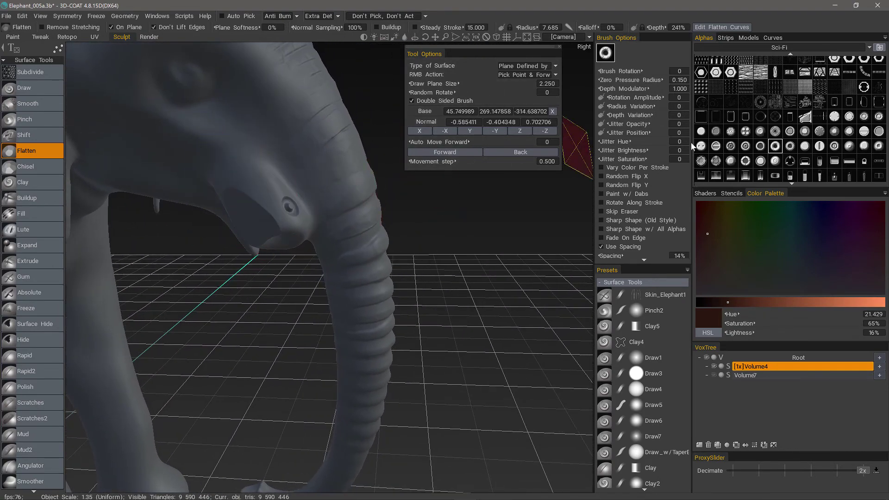
drag(436, 227, 377, 238)
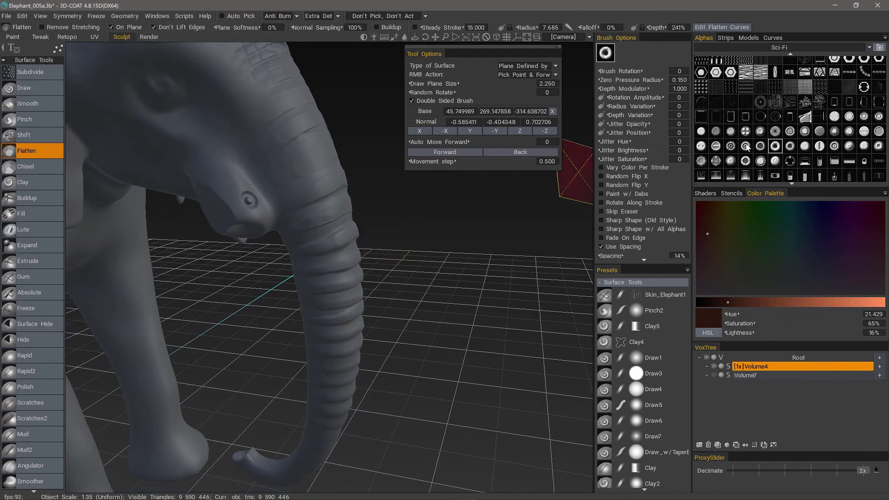
mouse_move(405, 214)
mouse_down()
mouse_move(347, 218)
mouse_move(224, 180)
mouse_move(297, 164)
mouse_up()
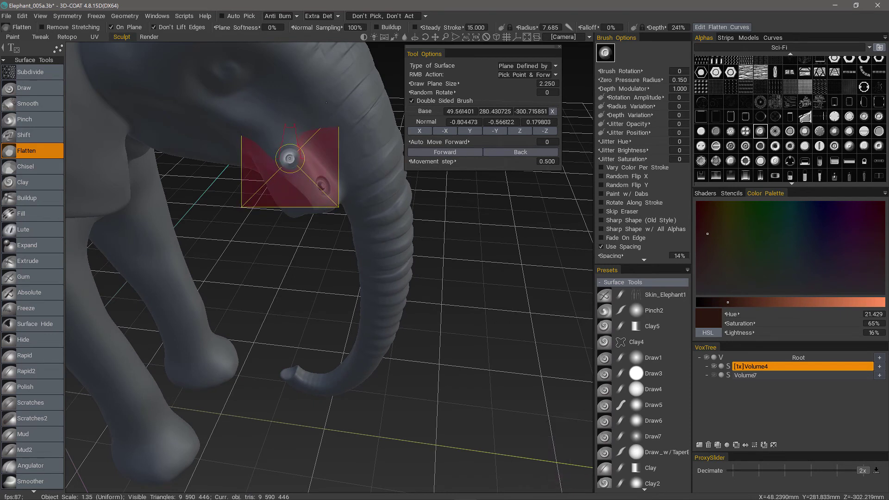
key(KP_Add)
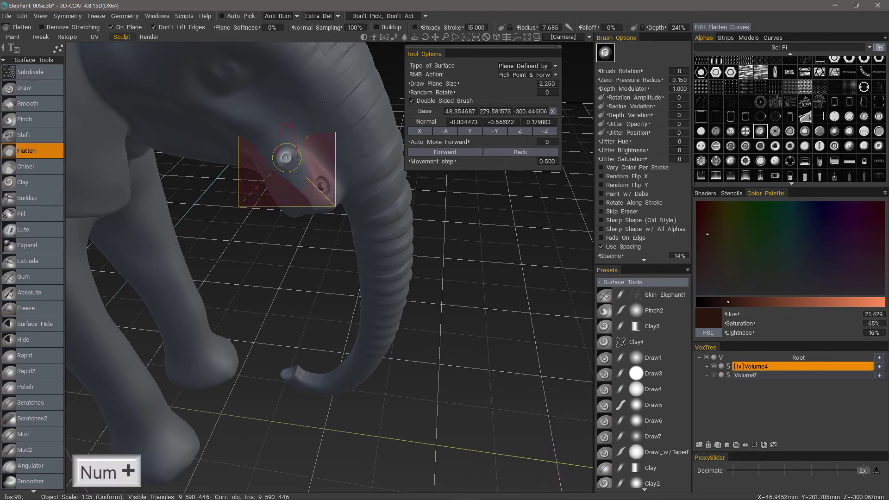
click(289, 159)
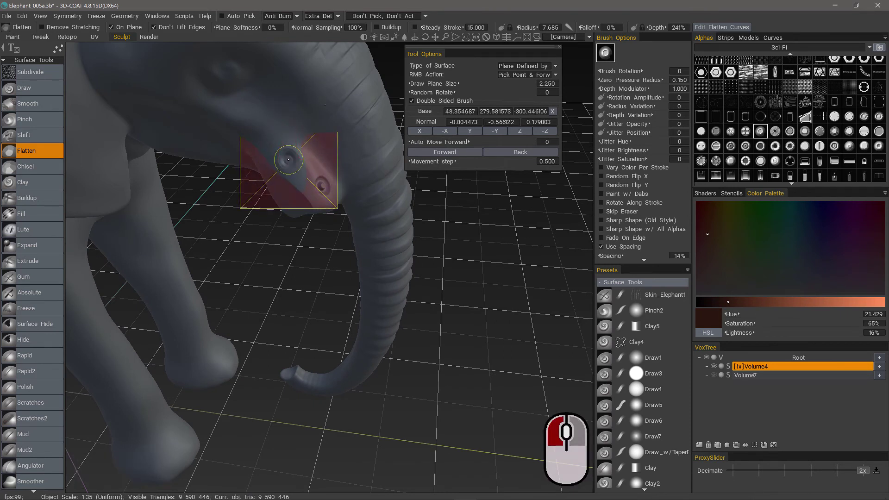
Undo the last ring alpha stamps made on the tusk socket.
drag(295, 315, 384, 362)
key(ctrl+z)
key(ctrl+z)
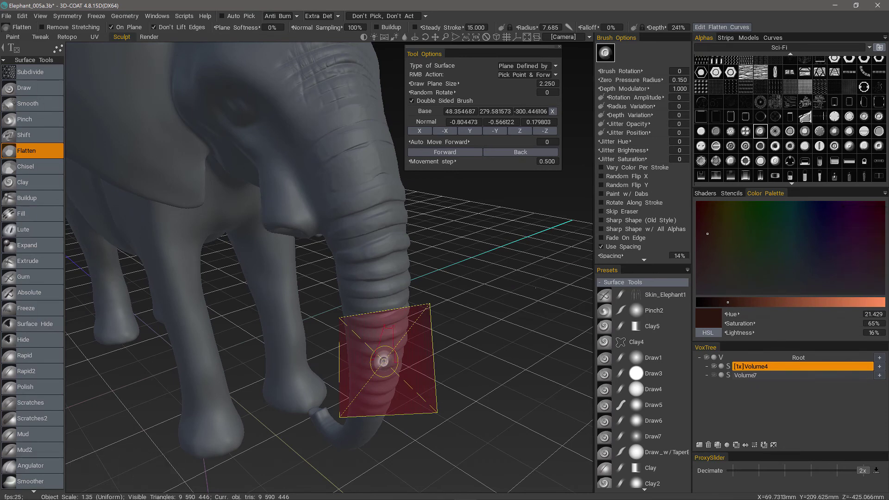
scroll(383, 361, down, 3)
alt+drag(383, 361, 375, 355)
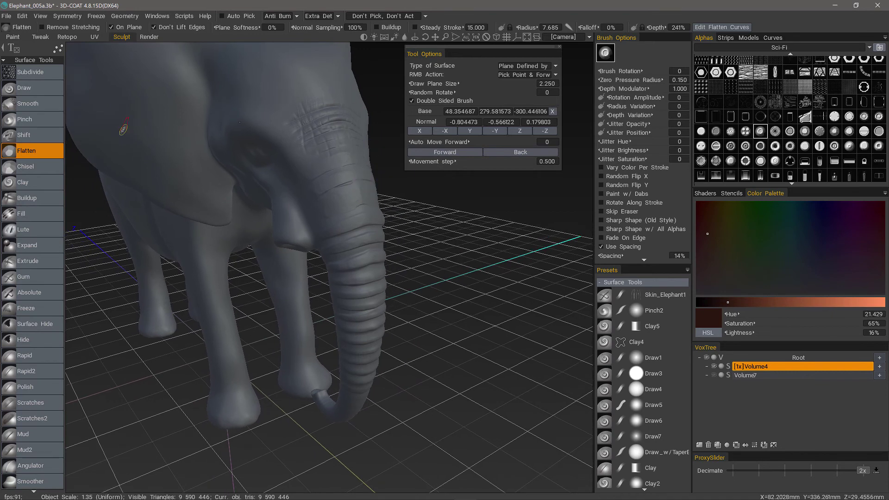
Turn off On Plane and turn on Remove Stretching for the Flatten tool.
click(111, 28)
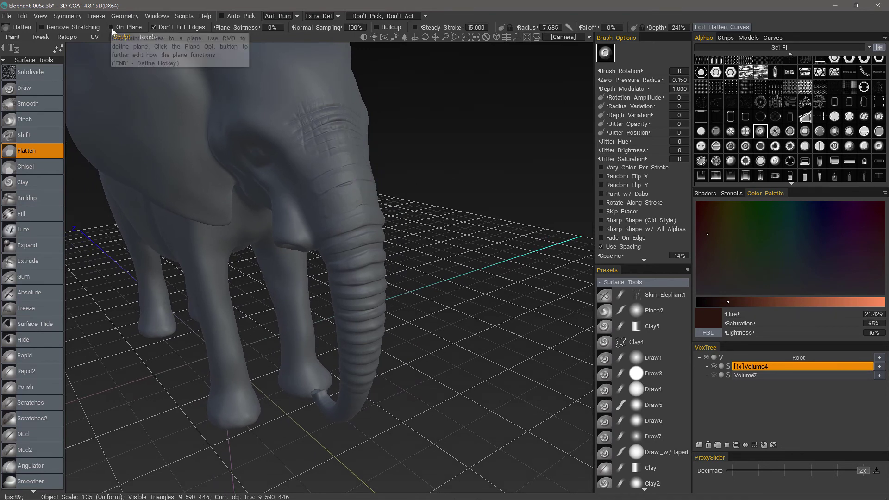
click(41, 26)
scroll(359, 228, up, 4)
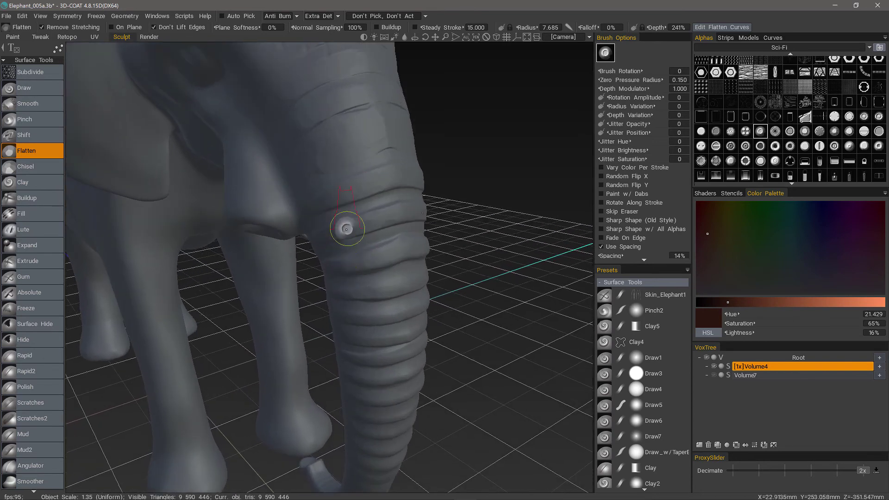
scroll(391, 264, up, 2)
mouse_move(395, 264)
alt+mouse_down()
mouse_move(363, 264)
mouse_move(271, 171)
alt+mouse_up()
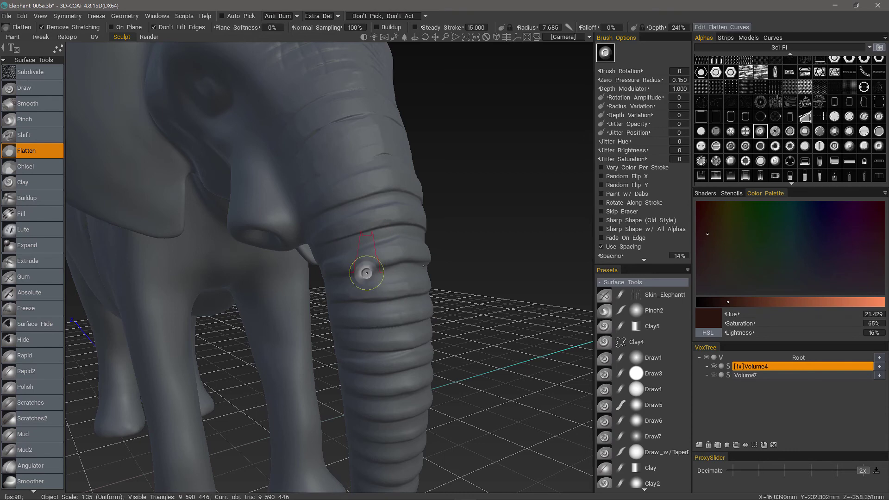
mouse_move(363, 272)
alt+mouse_down()
mouse_move(307, 139)
mouse_move(344, 175)
alt+mouse_up()
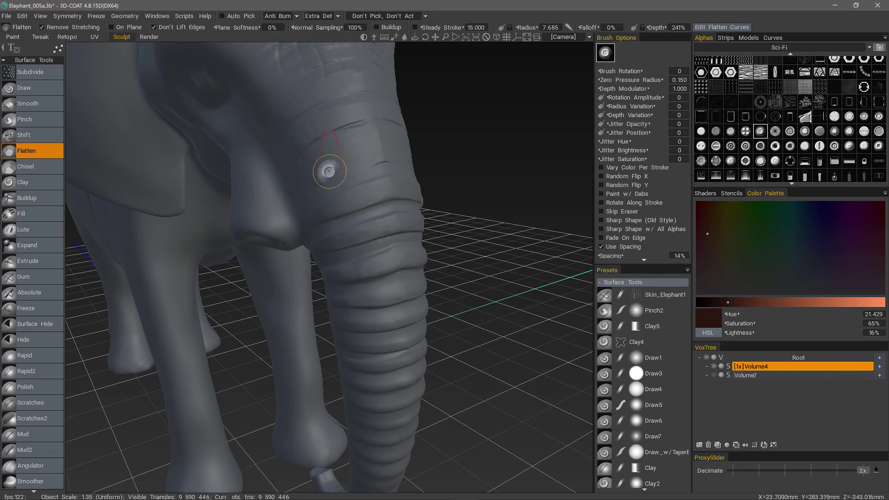
Switch the alphas to the artman penpack set, with its solid square alpha on the brush.
click(801, 47)
click(773, 79)
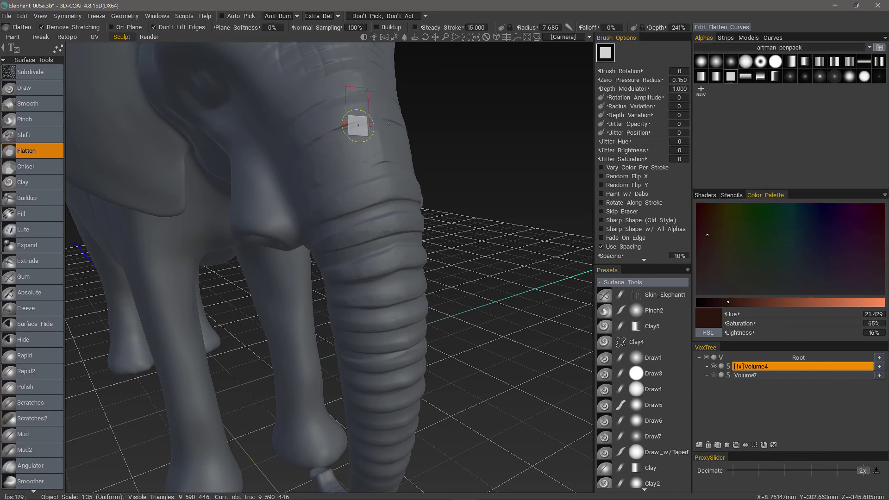
mouse_move(354, 125)
middle_down()
mouse_move(349, 313)
mouse_move(377, 311)
middle_up()
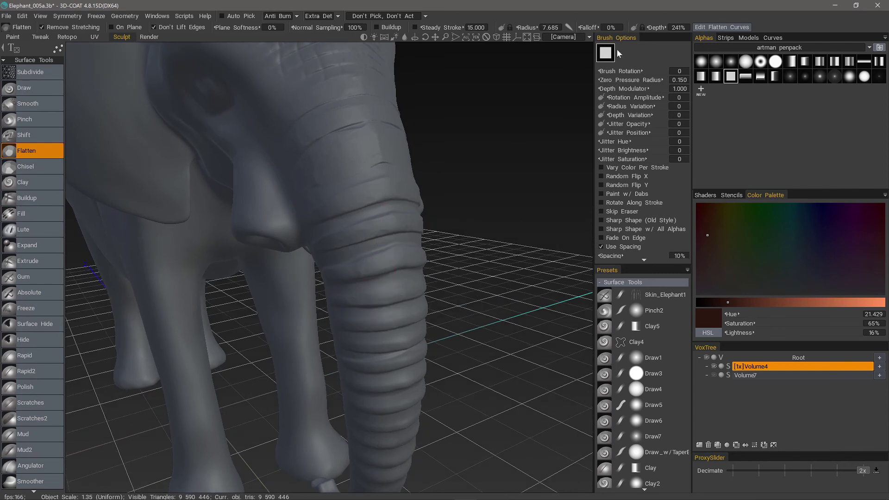
Reset the flatten pressure curve to default, bow its middle upward for a stronger flatten degree at medium pressure, and accept it.
click(714, 26)
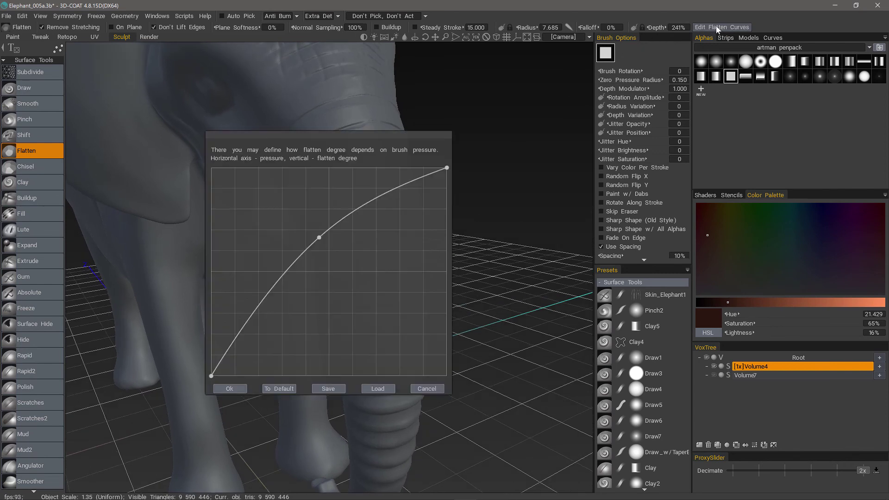
click(277, 389)
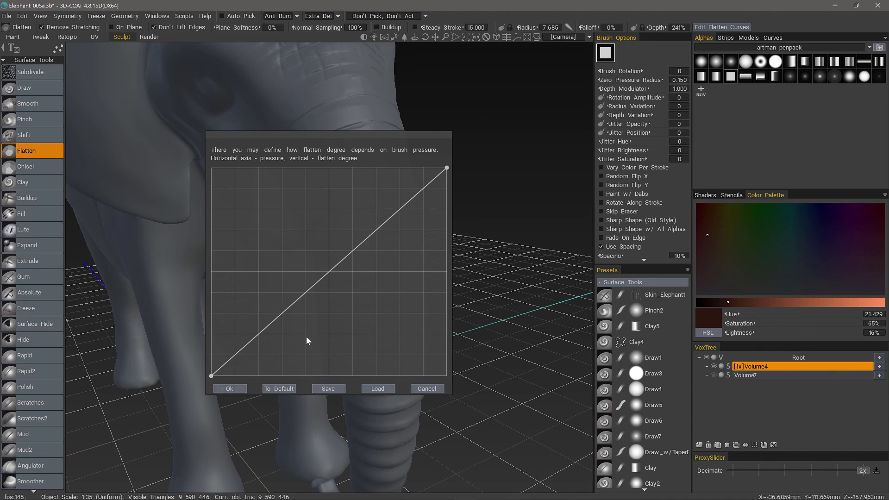
drag(331, 270, 314, 244)
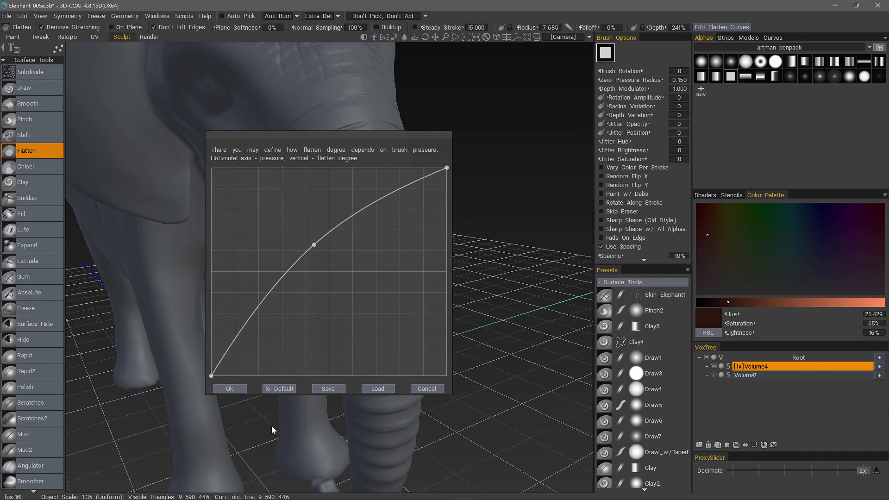
click(230, 389)
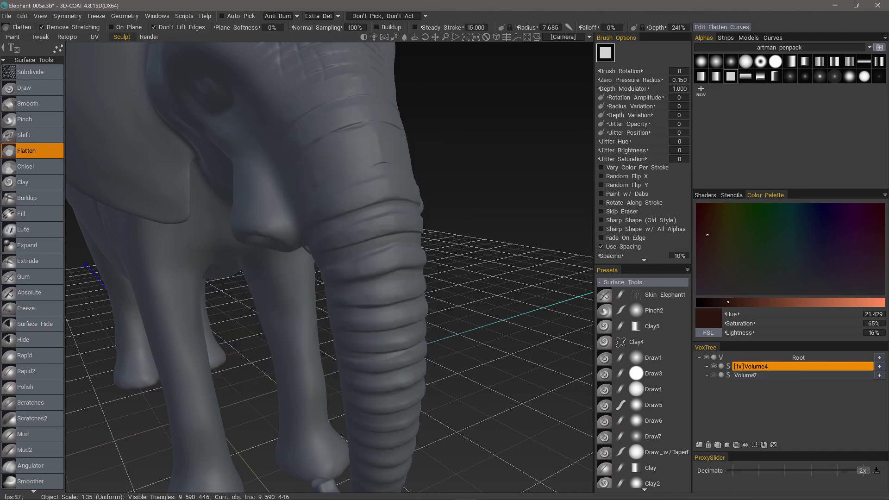
Flatten a short stretch of a fold on the upper trunk with the square alpha.
scroll(346, 171, up, 5)
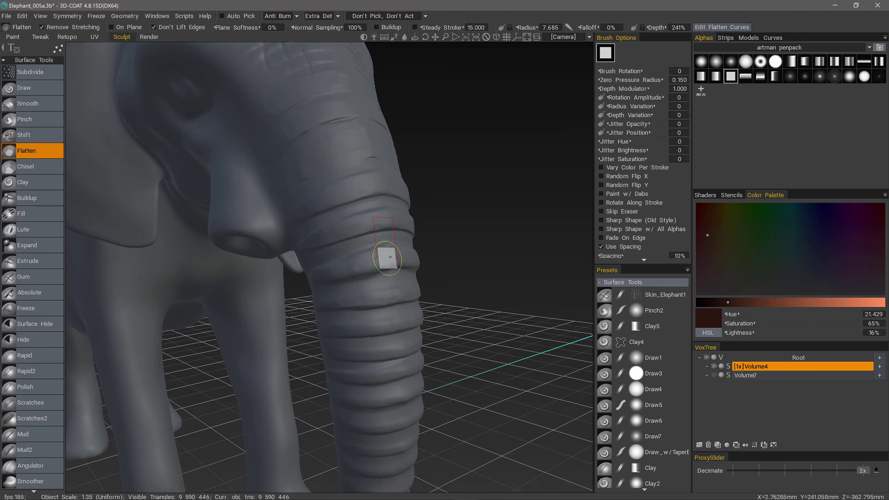
drag(386, 257, 363, 265)
scroll(361, 265, up, 3)
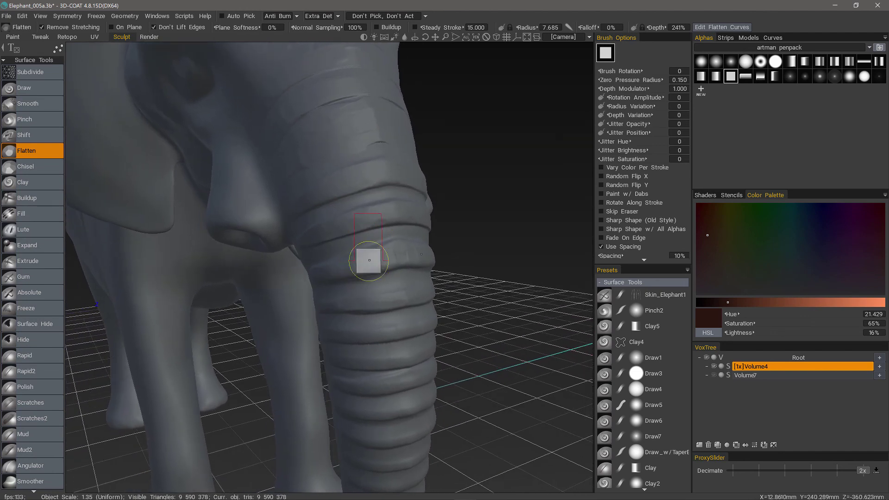
Change the stroke mode from separate dots to a continuous pen stroke and flatten the neighbouring folds across the upper trunk.
mouse_move(59, 47)
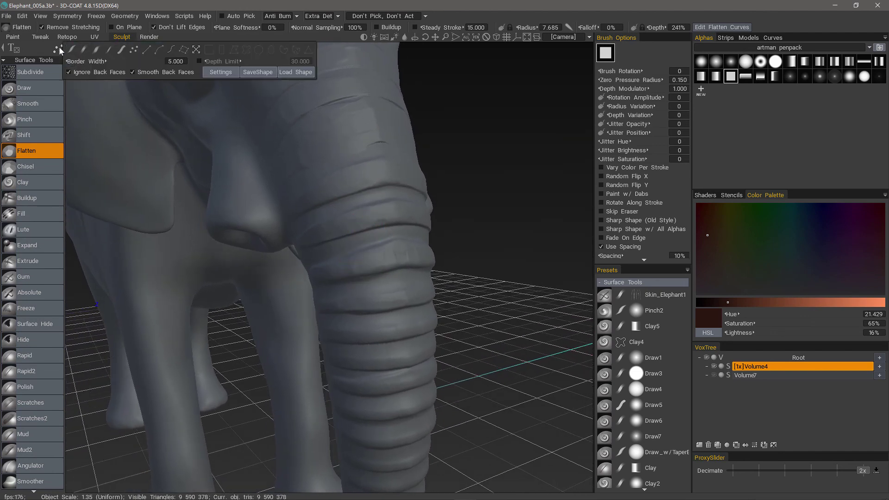
click(90, 48)
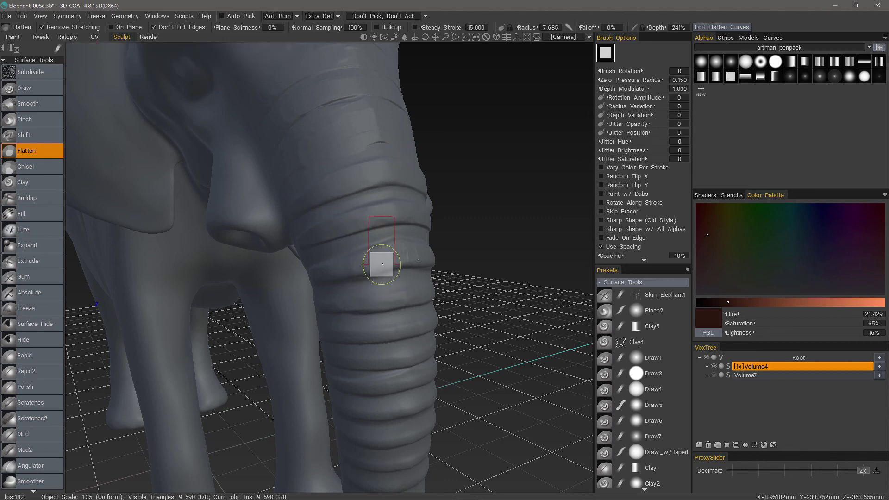
drag(376, 264, 401, 255)
drag(331, 272, 398, 256)
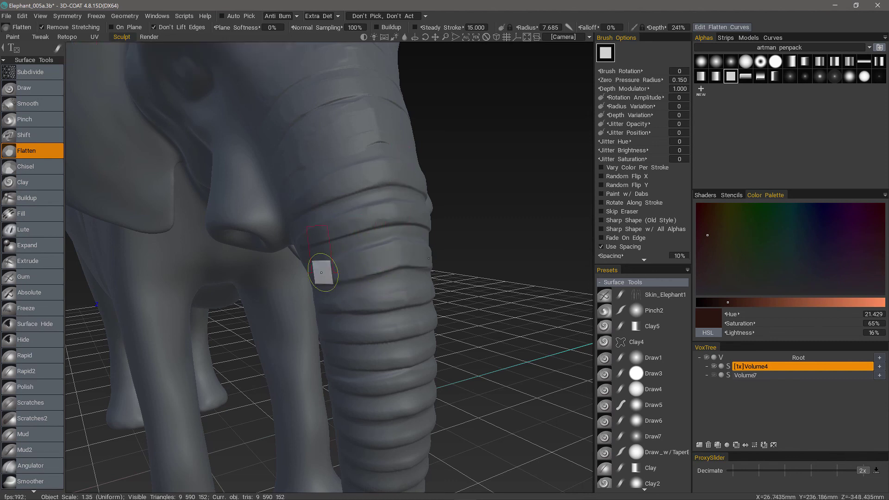
drag(331, 277, 390, 301)
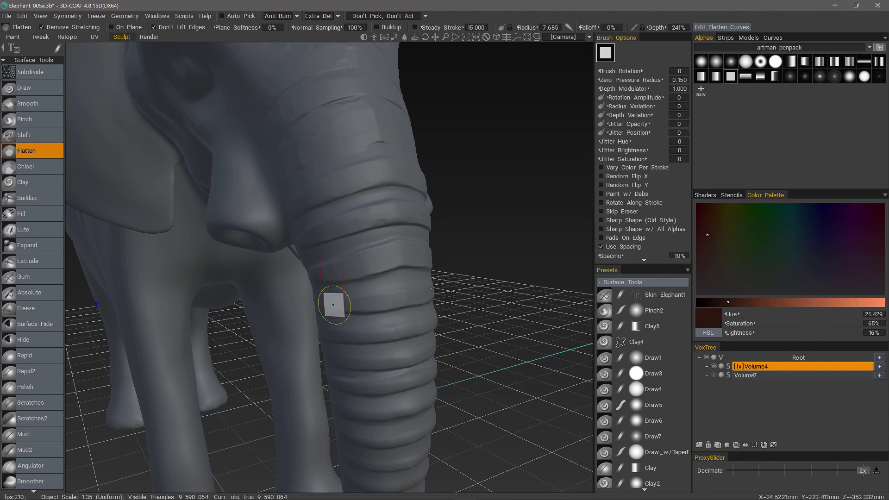